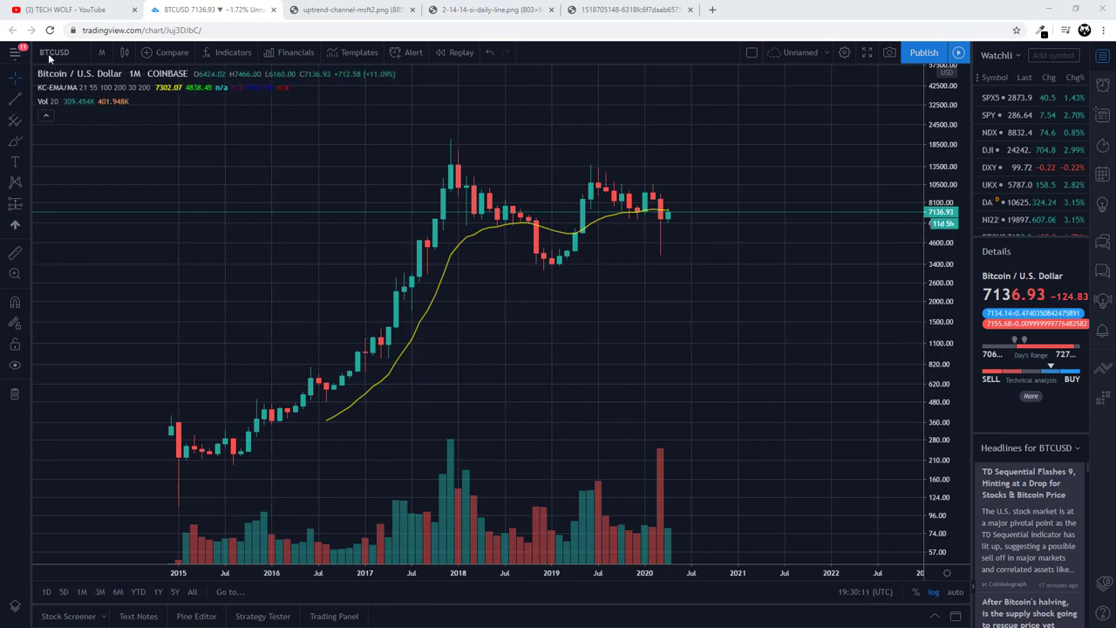
- Switch to the TECH WOLF YouTube channel page and look over its playlists and uploads
click(70, 10)
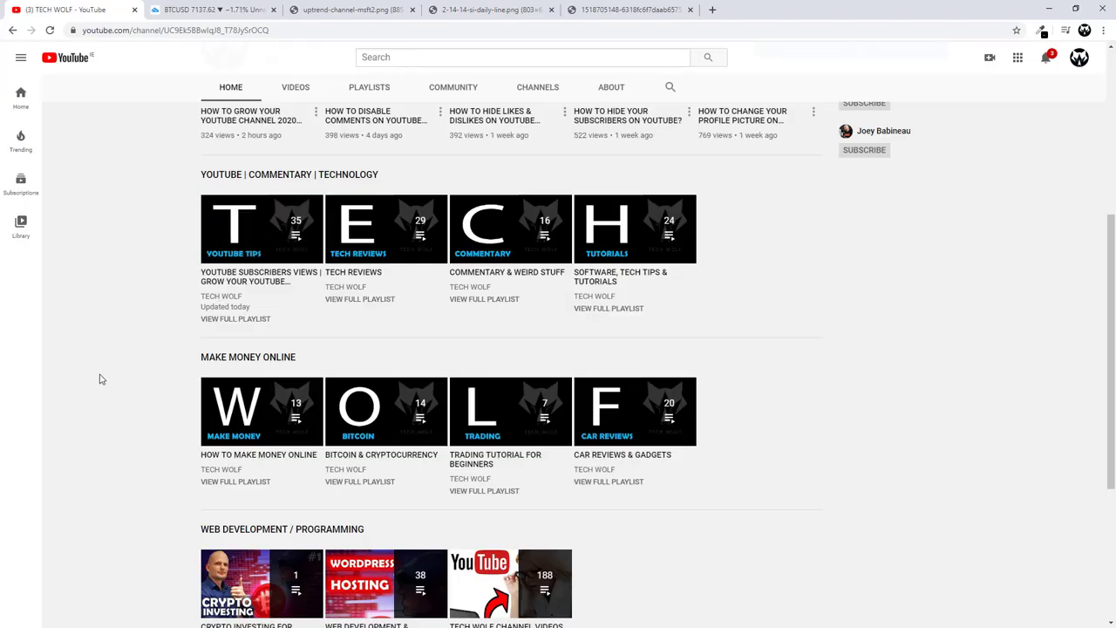
scroll(99, 378, up, 4)
scroll(99, 378, down, 5)
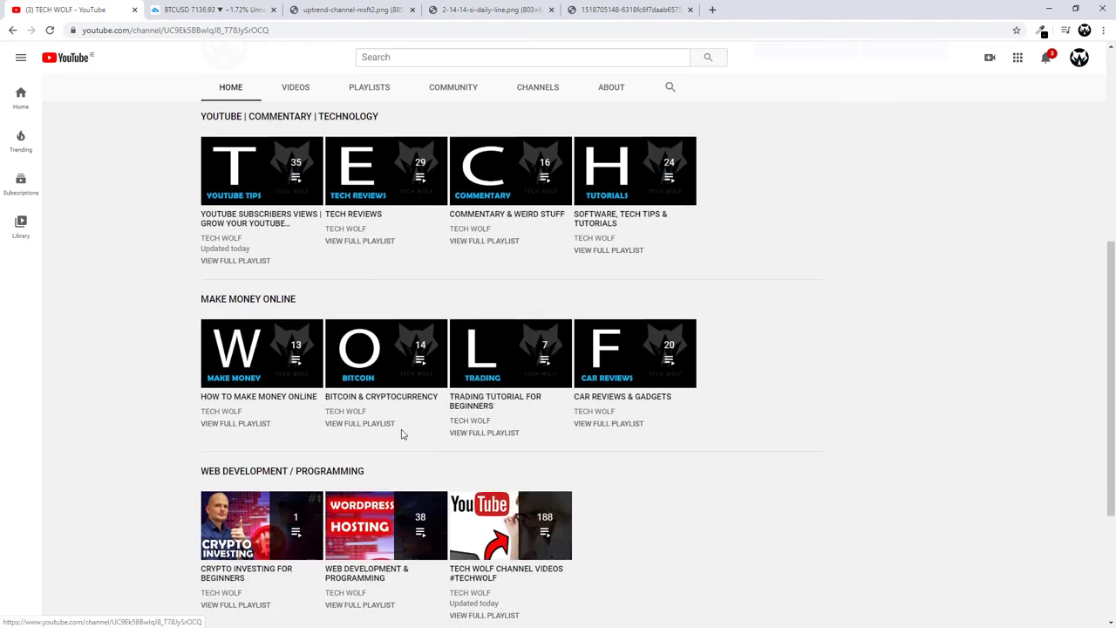
scroll(158, 418, up, 1)
scroll(159, 417, up, 5)
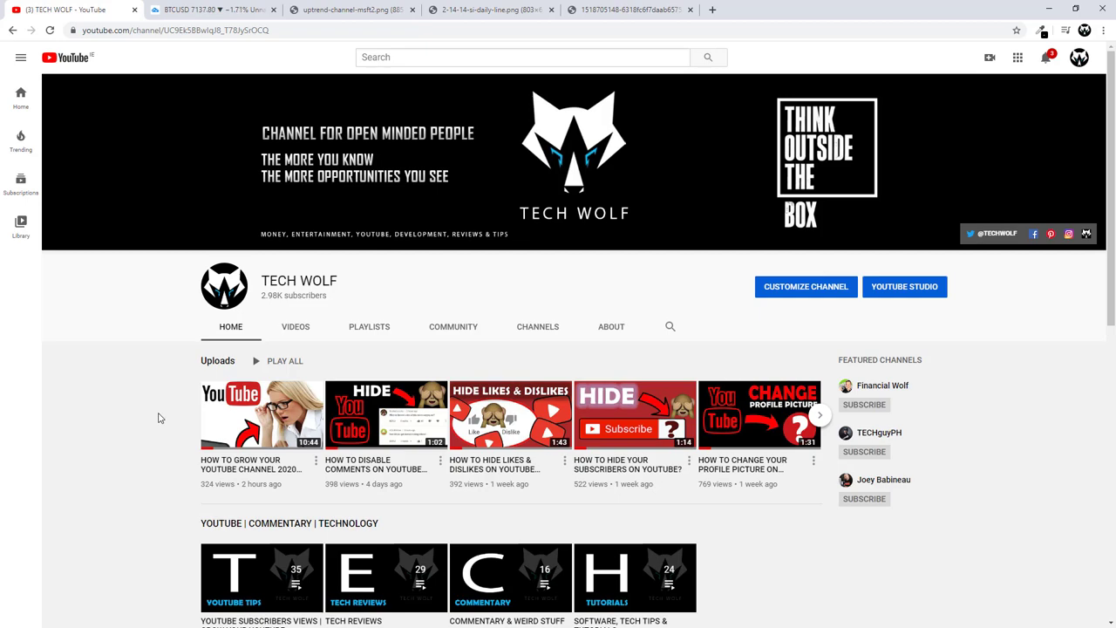
- Look through the MSFT uptrend channel, silver daily line and accumulation/distribution example images, ending on the BTCUSD chart
click(349, 10)
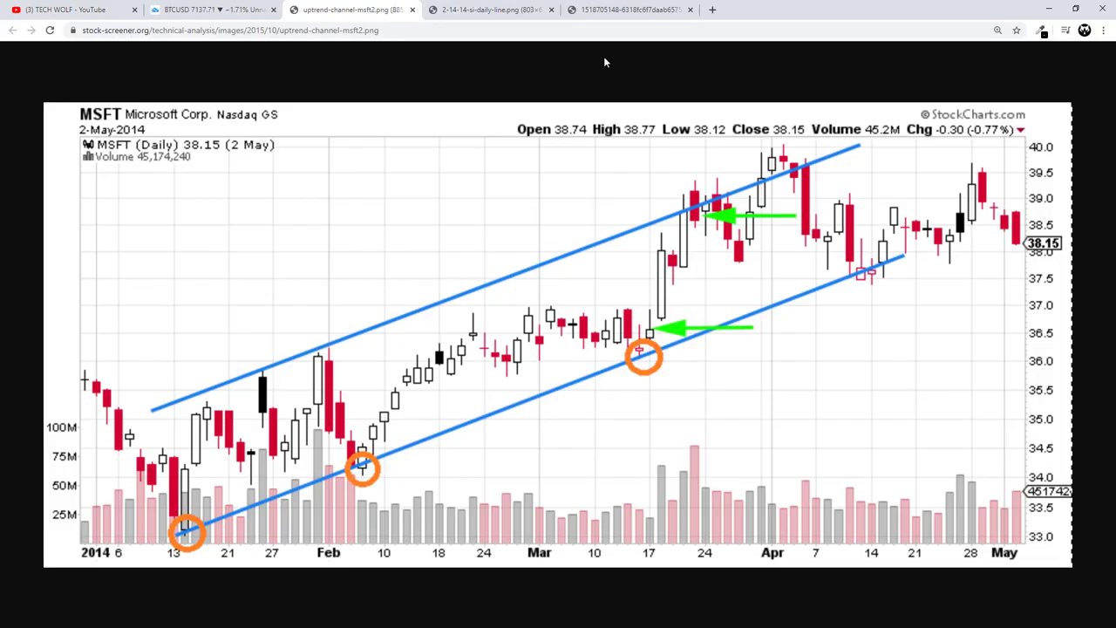
click(488, 10)
click(614, 17)
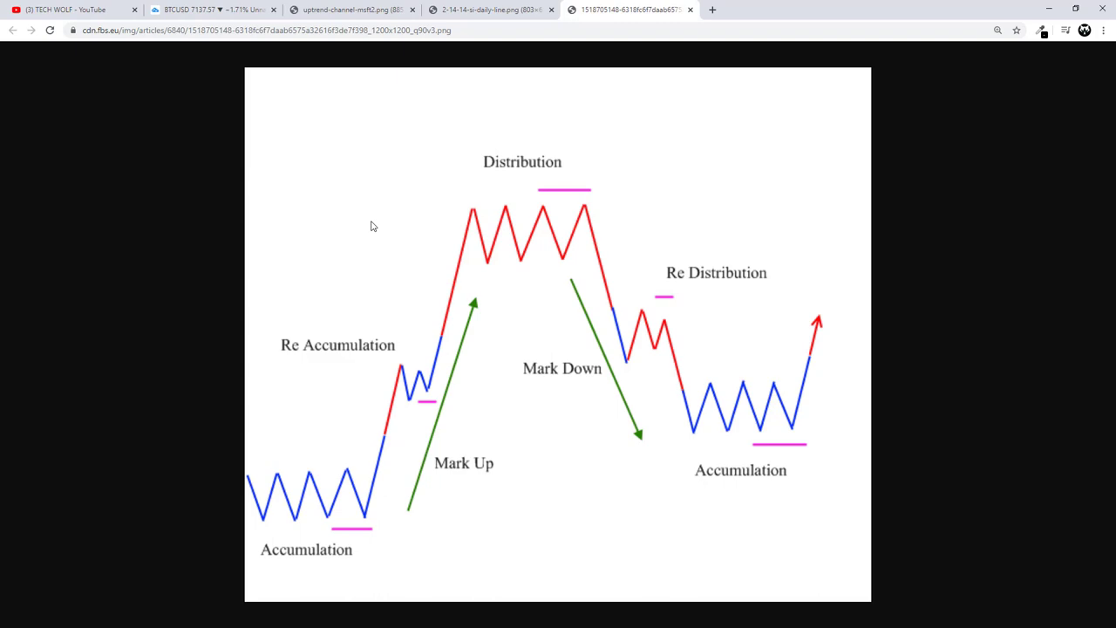
click(367, 10)
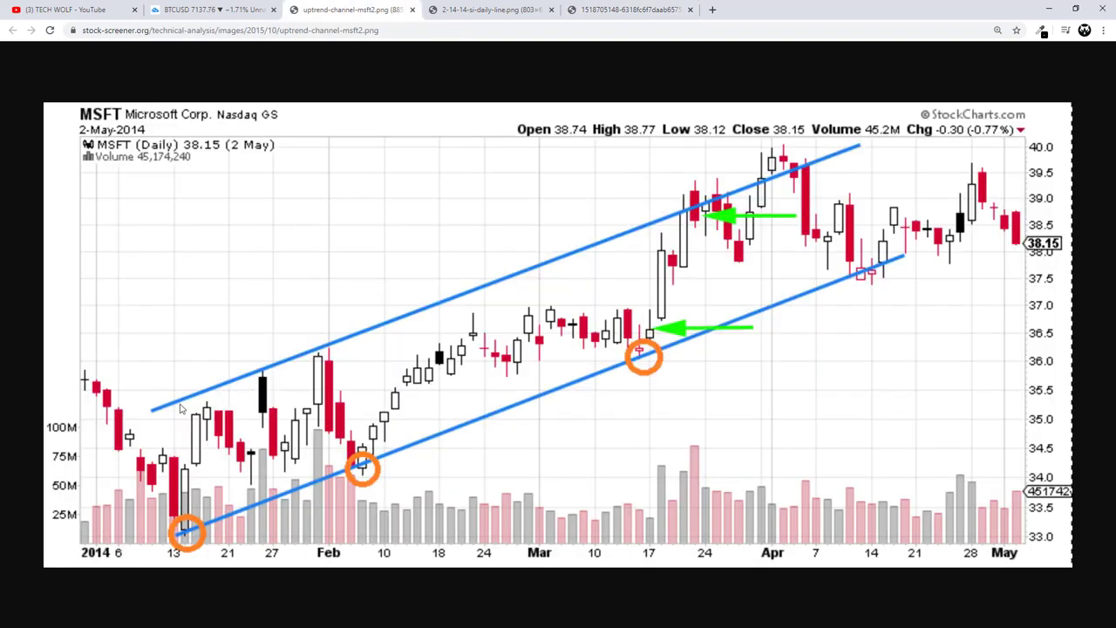
click(248, 9)
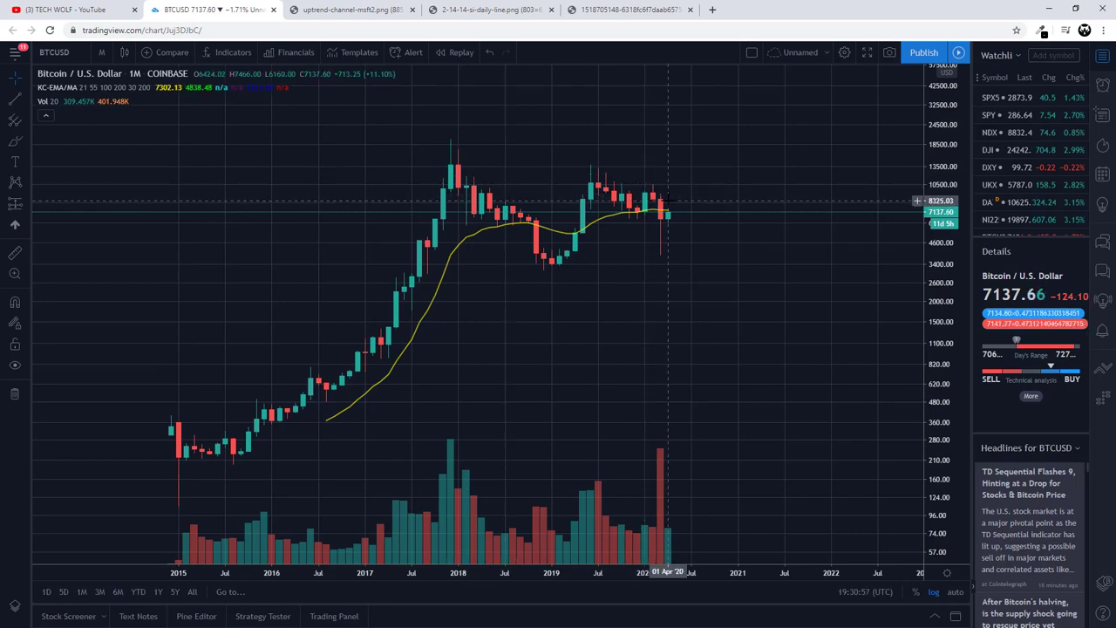
- Compare the MSFT uptrend channel with the silver downtrend line and the accumulation/distribution diagram
click(353, 9)
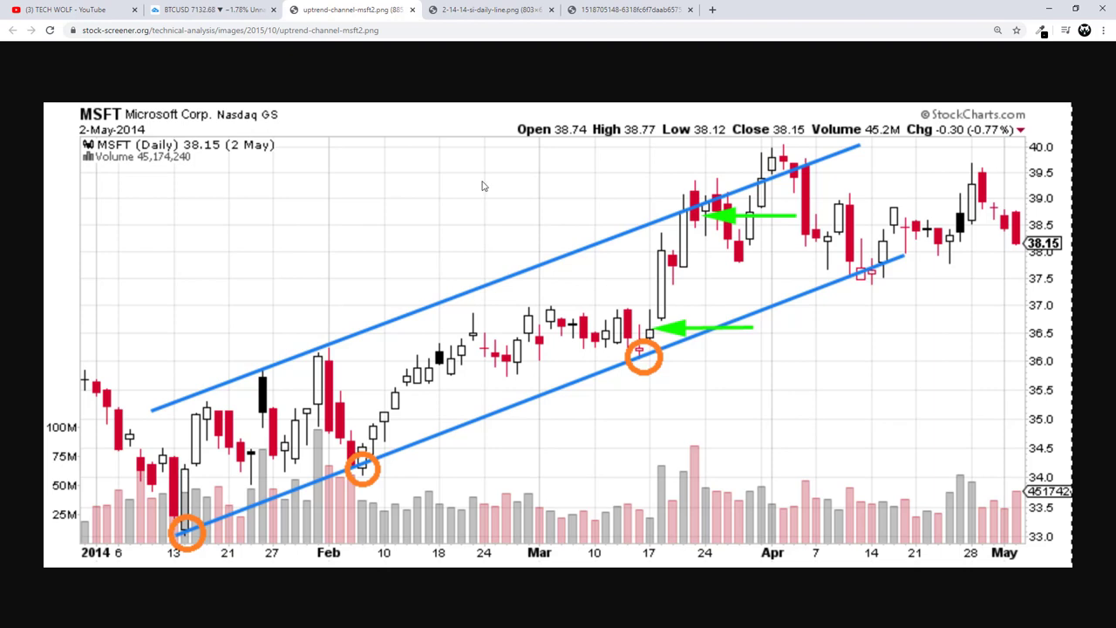
key(ctrl+Tab)
key(ctrl+Tab)
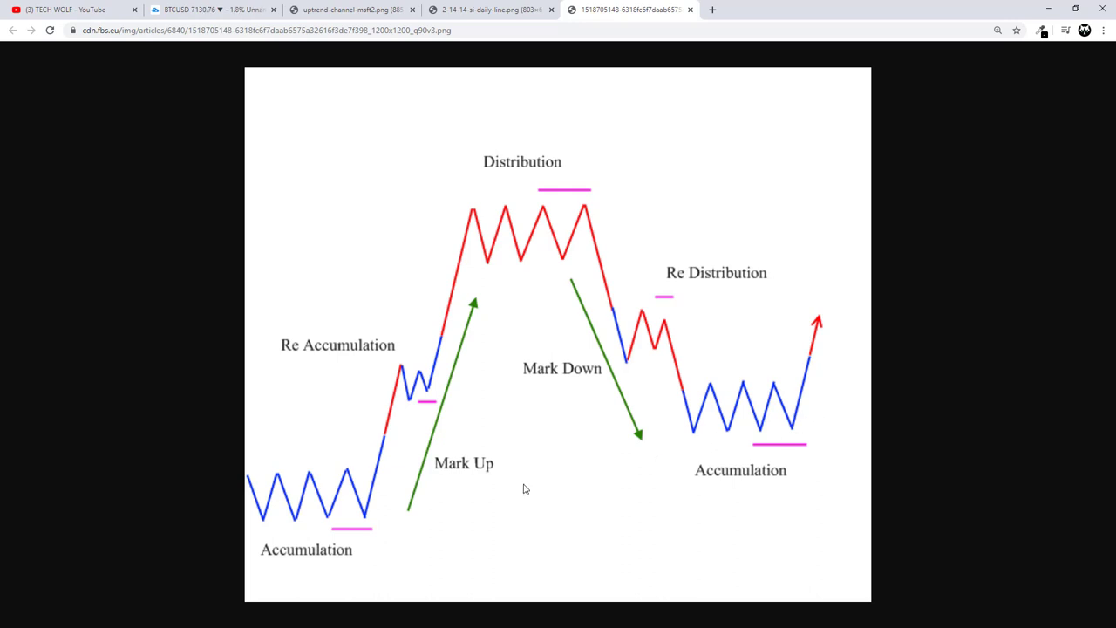
key(ctrl+3)
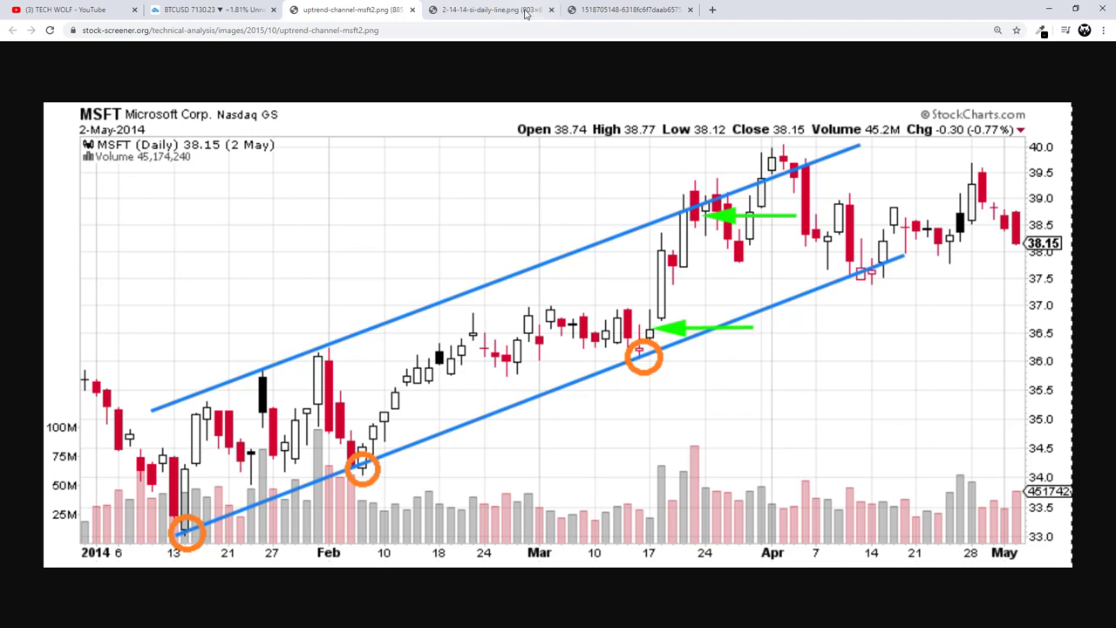
click(488, 9)
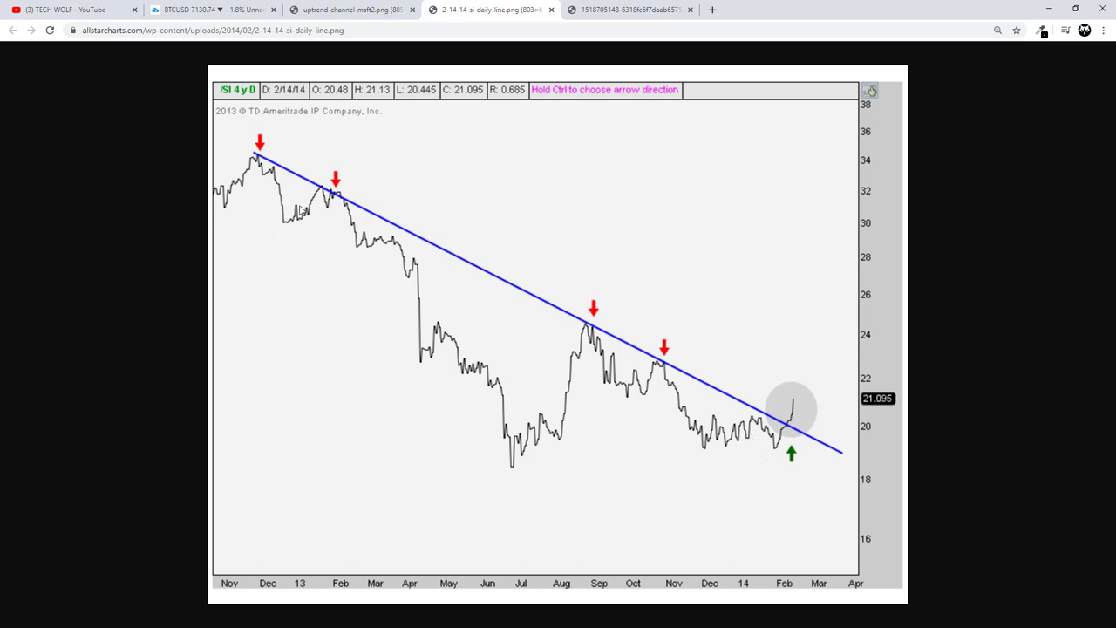
click(366, 9)
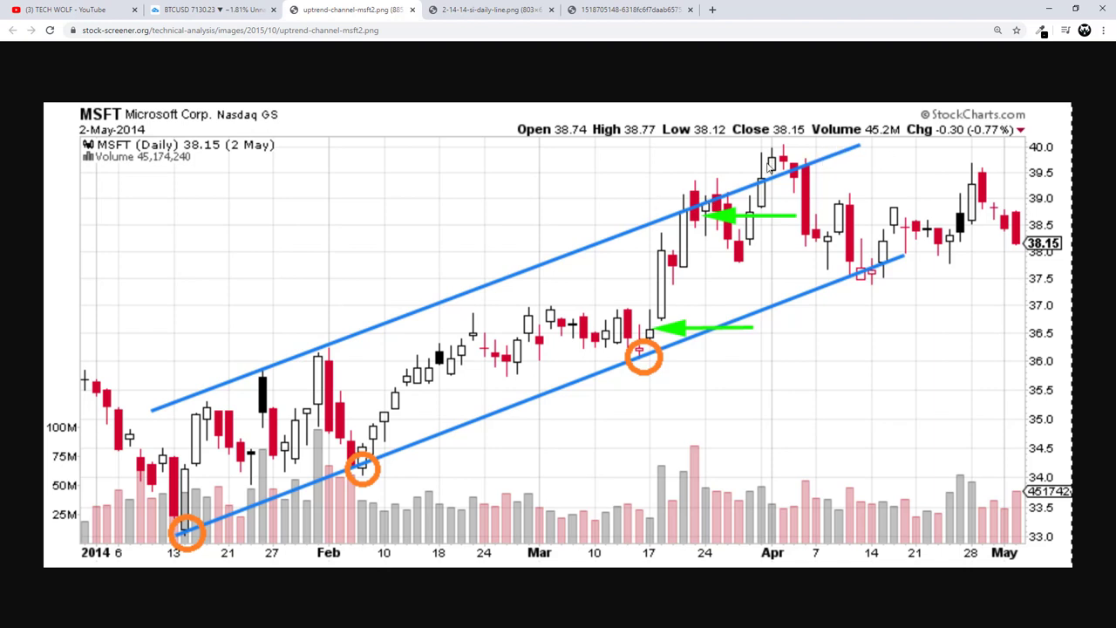
click(453, 9)
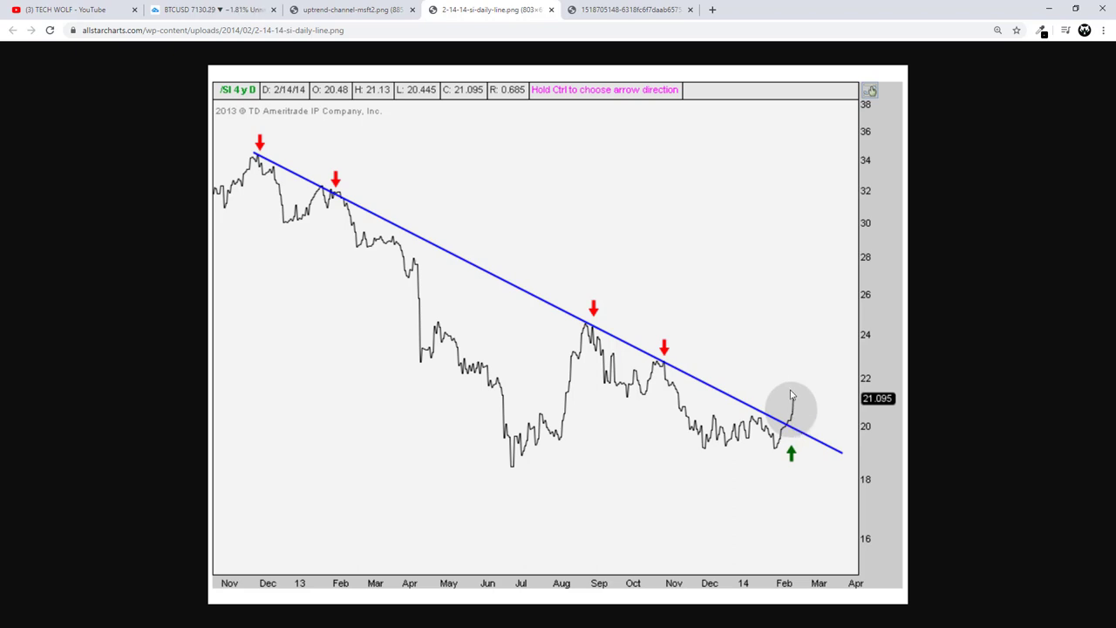
click(621, 9)
- Return to the BTCUSD chart on TradingView and view its price history from 2017 to 2020 on the 1-week interval
click(209, 10)
scroll(324, 347, up, 2)
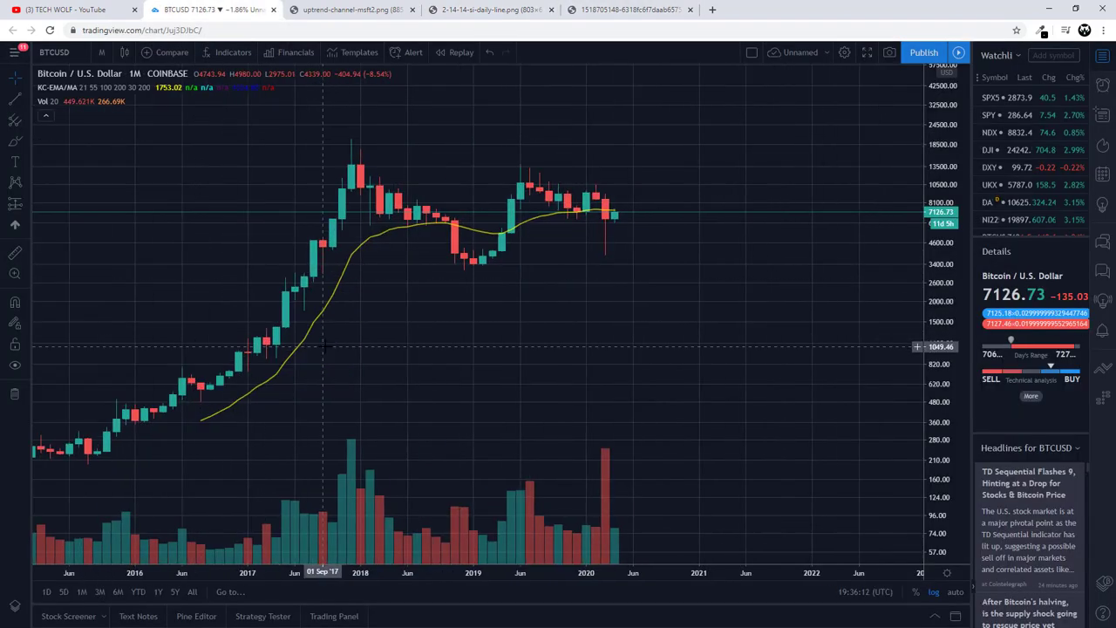
scroll(323, 347, down, 1)
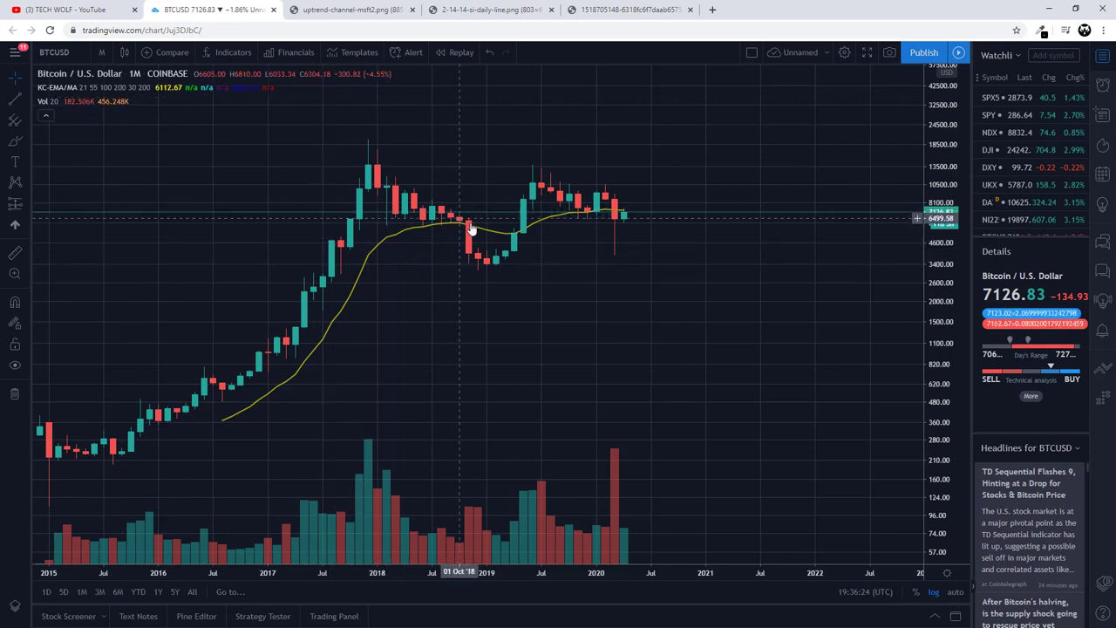
click(102, 52)
click(130, 361)
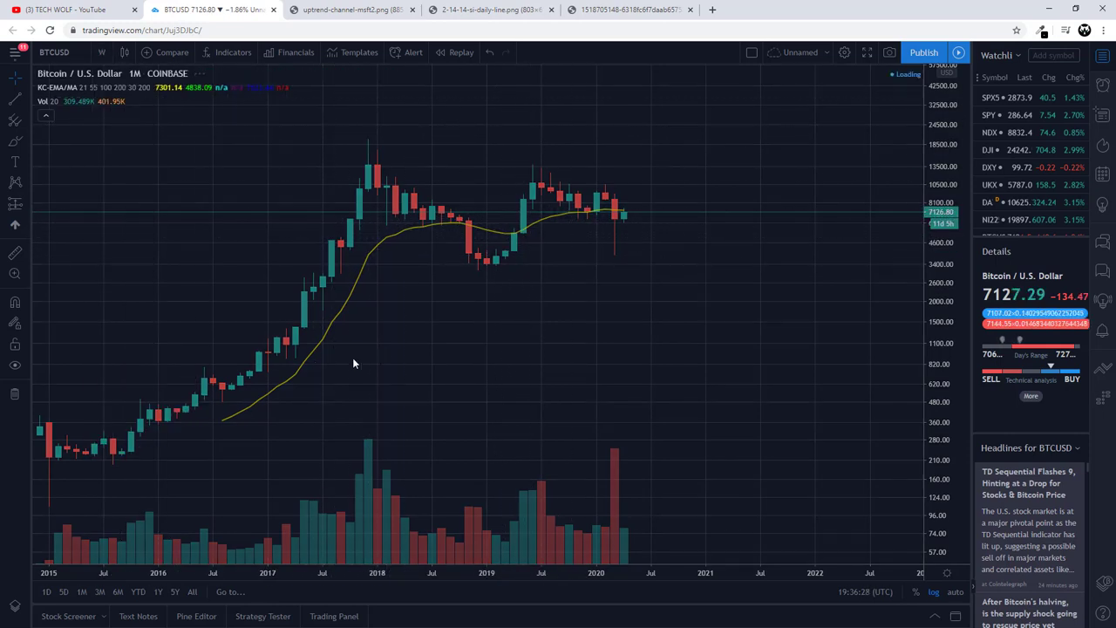
drag(951, 377, 949, 349)
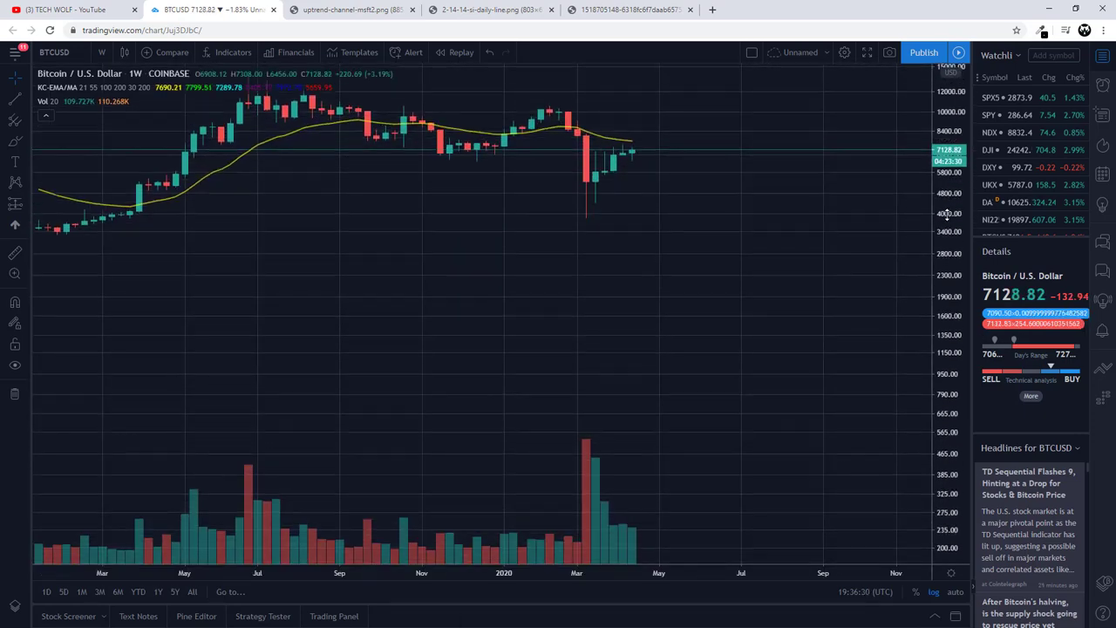
drag(468, 409, 668, 408)
scroll(601, 361, down, 4)
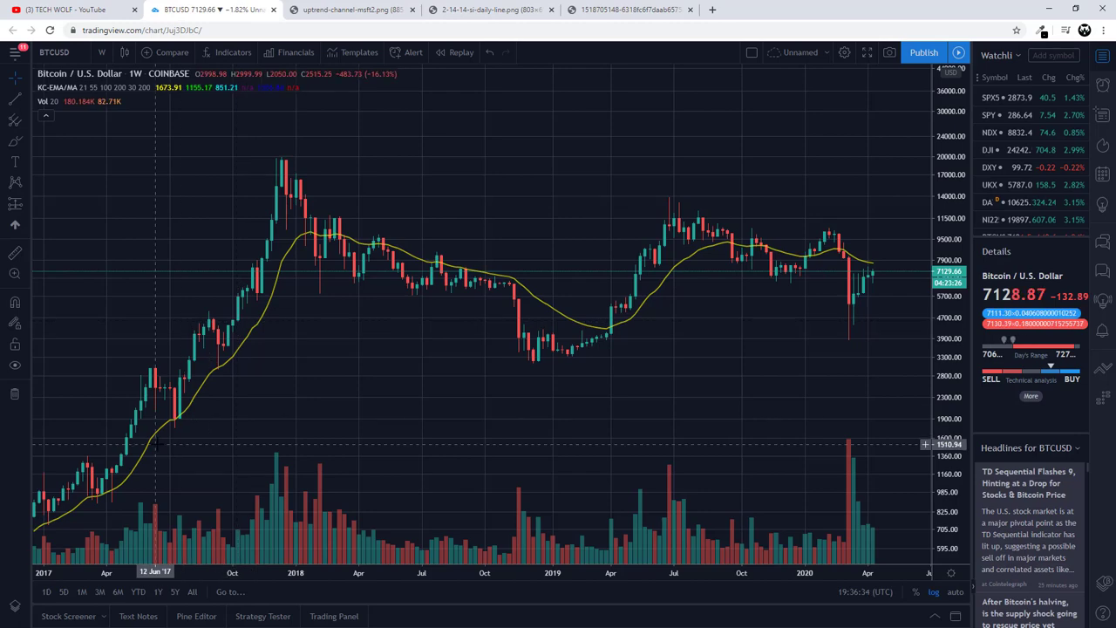
drag(243, 421, 236, 368)
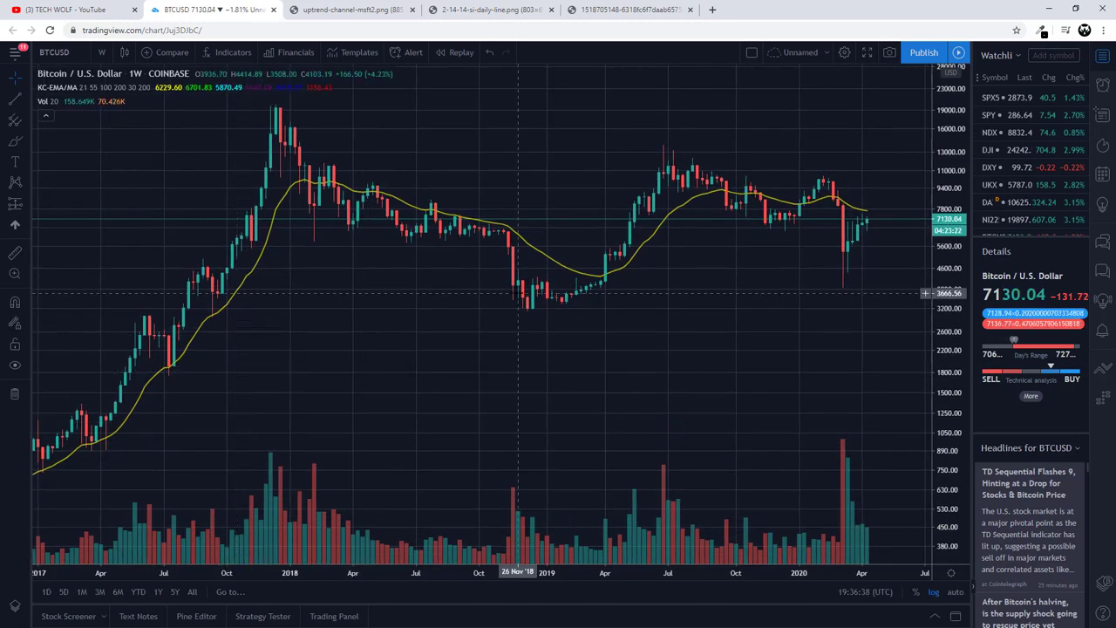
- Set the BTCUSD chart to the 1-day interval and examine the price action around March and April 2020
click(101, 53)
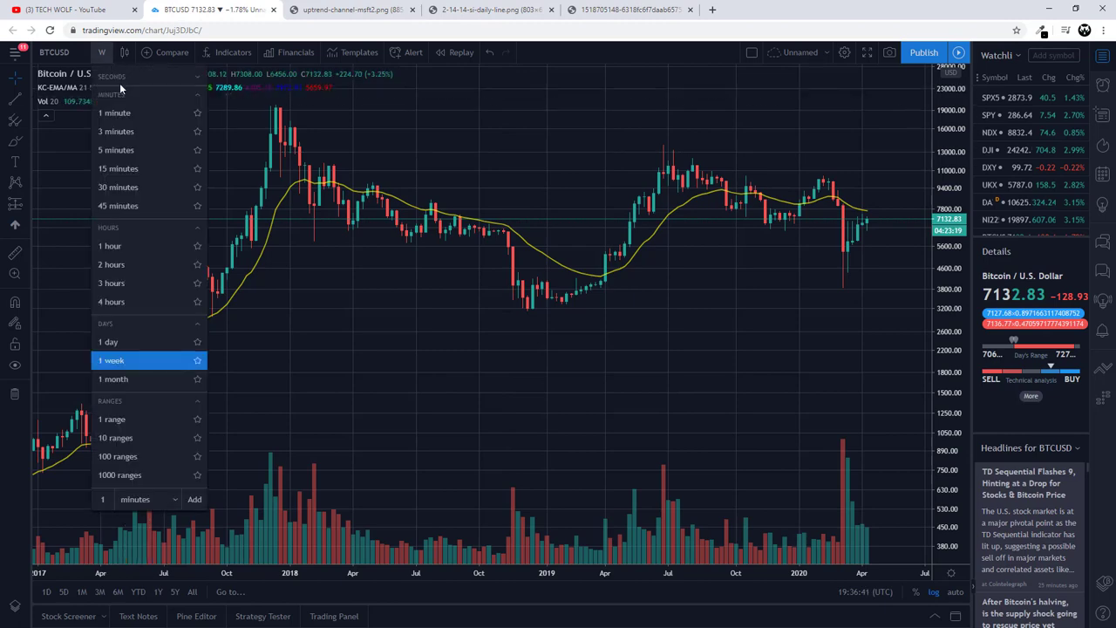
click(132, 342)
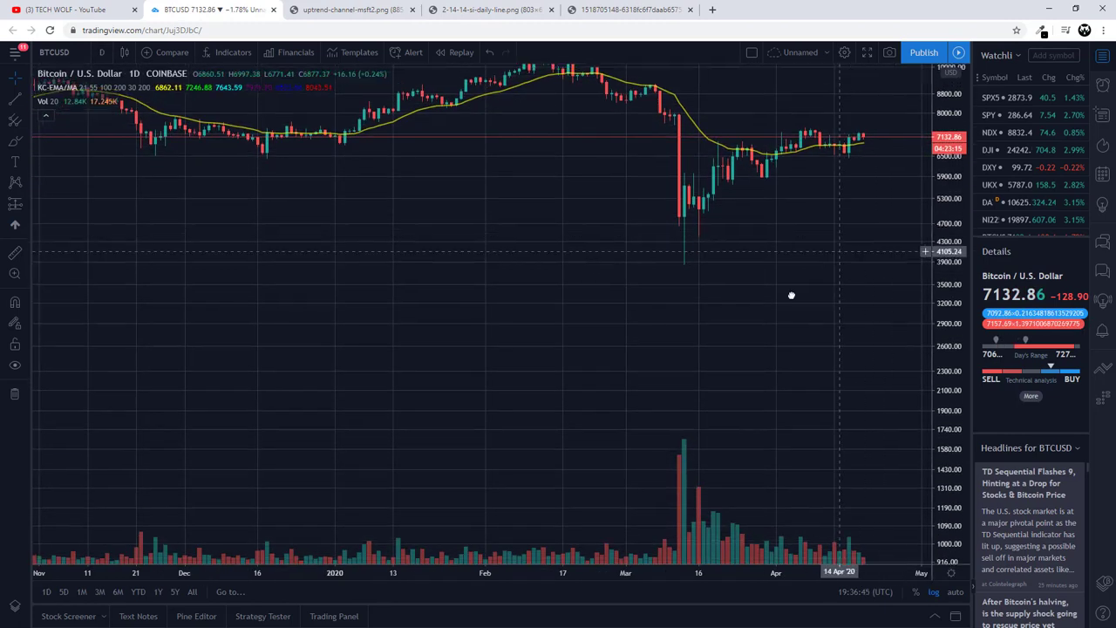
scroll(791, 295, right, 5)
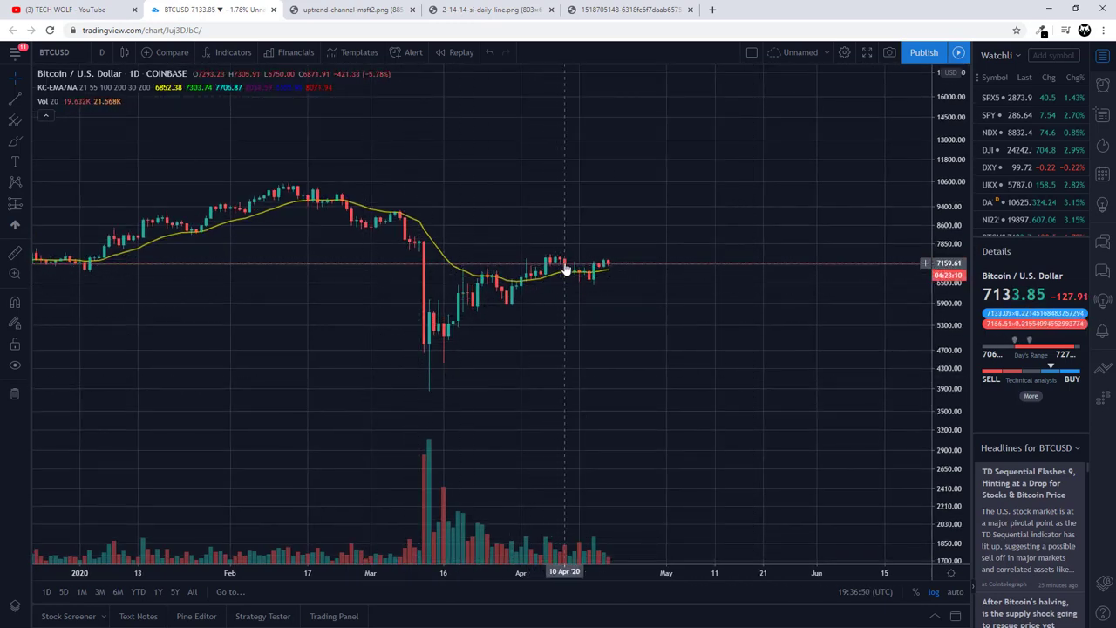
scroll(575, 279, down, 4)
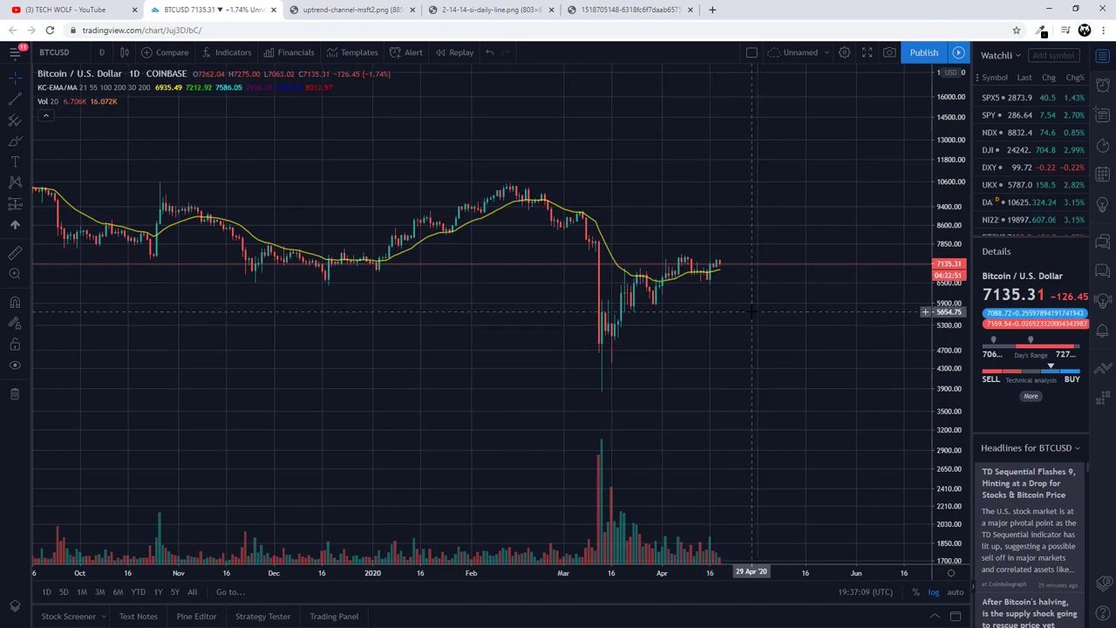
scroll(752, 310, up, 2)
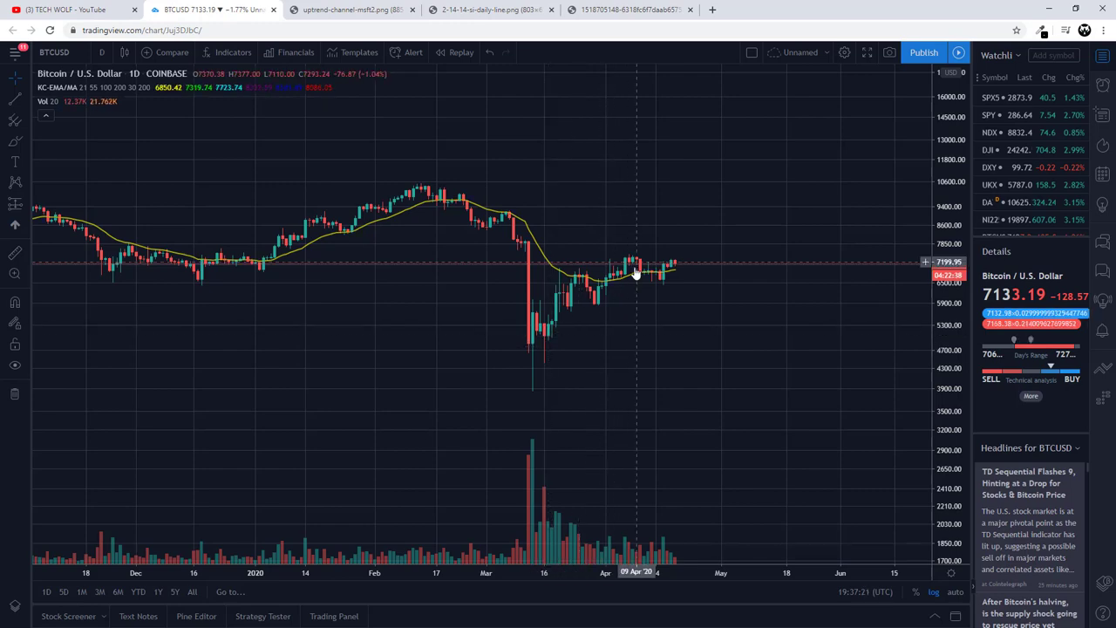
scroll(632, 301, down, 2)
scroll(632, 301, right, 5)
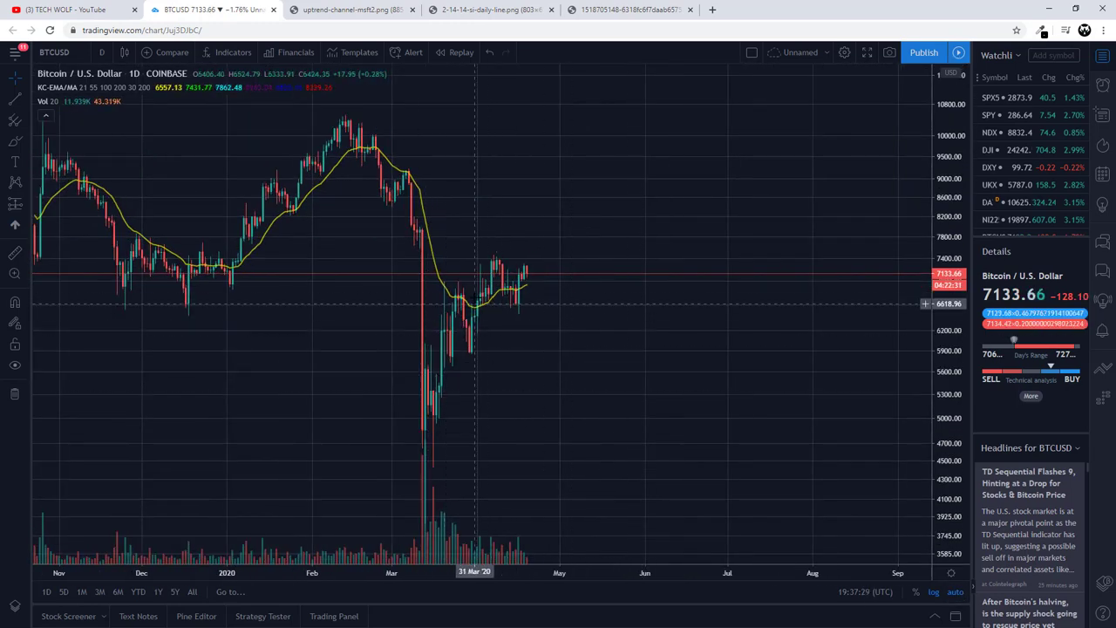
scroll(481, 301, up, 2)
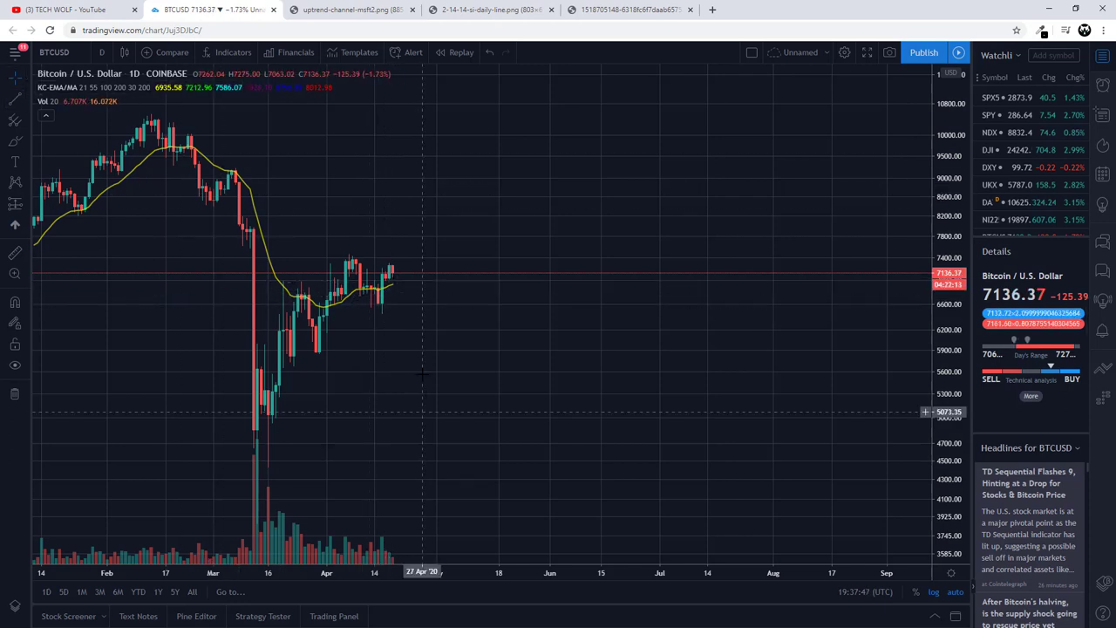
- Draw a rising trend line along the recovery's upper side from about 5169 on 6 March 2020 to about 8546 on 11 April 2020
click(26, 100)
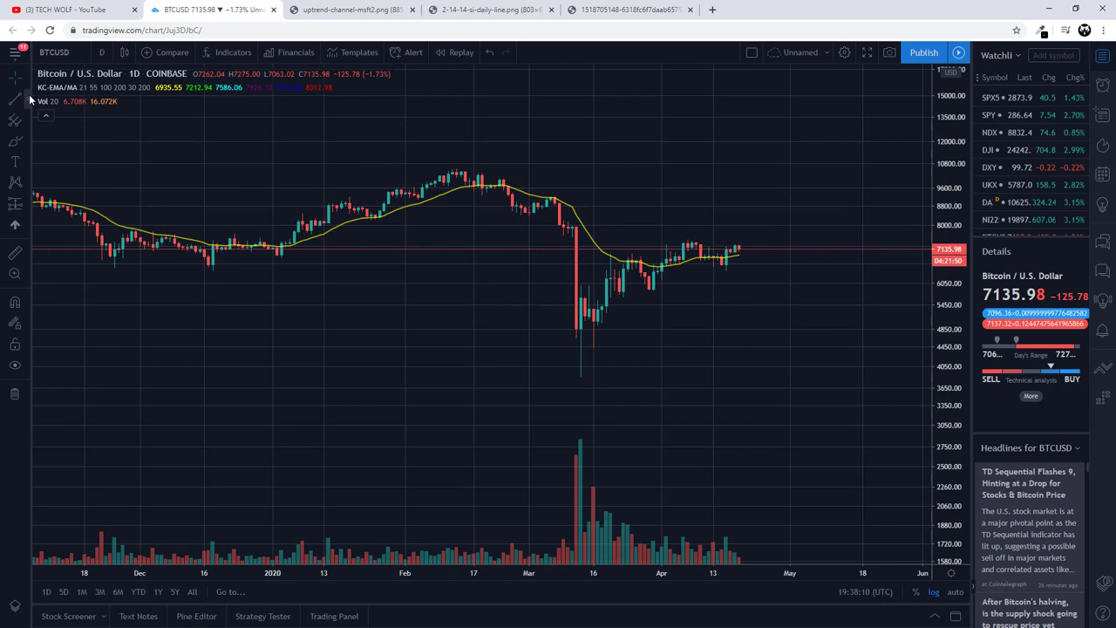
click(28, 96)
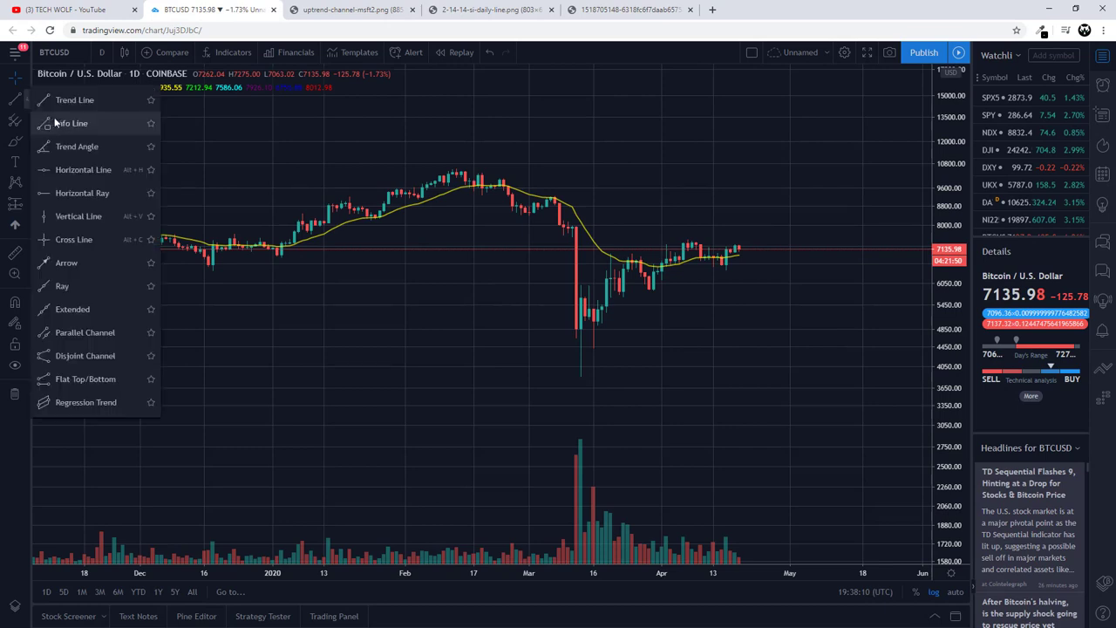
click(58, 100)
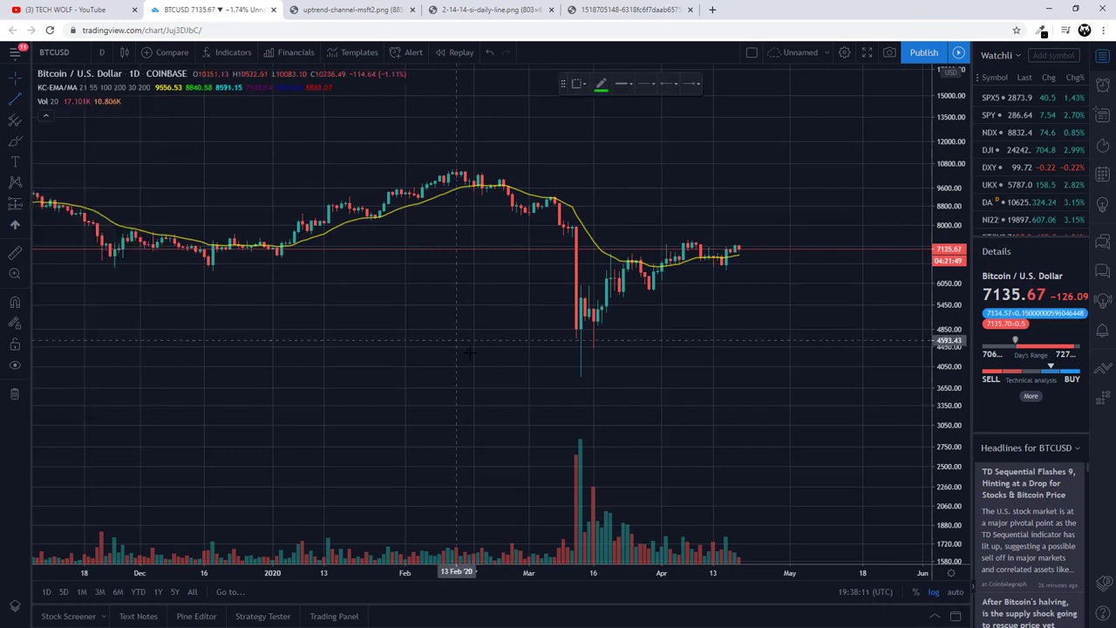
click(550, 315)
click(705, 212)
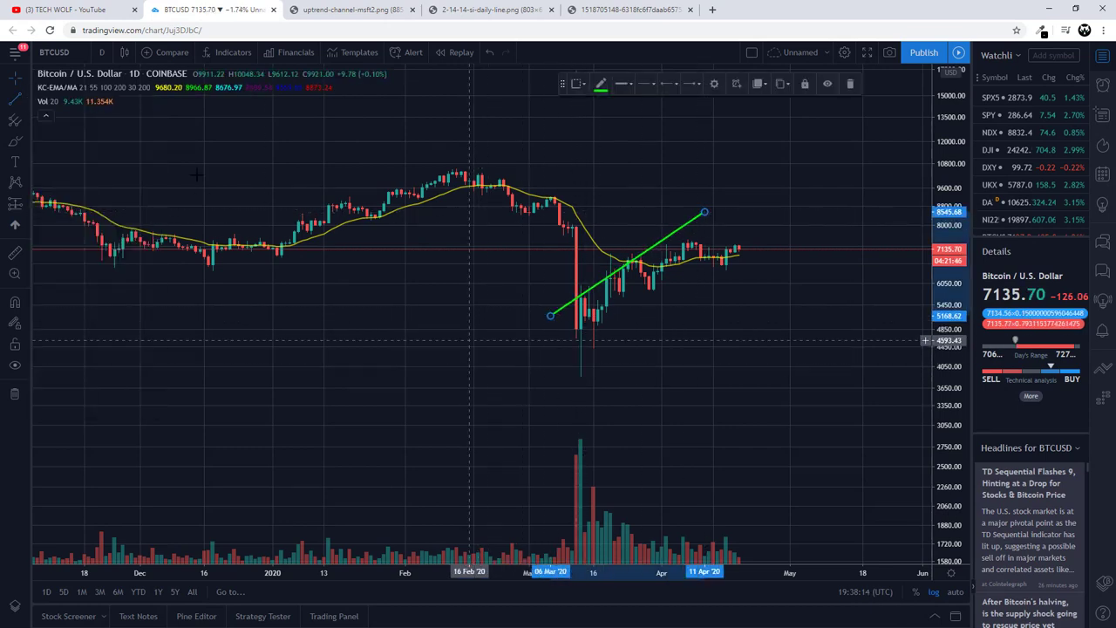
- Draw a second rising trend line below the recovery from about 4270 on 12 March 2020 to about 7789 on 17 April 2020
click(29, 99)
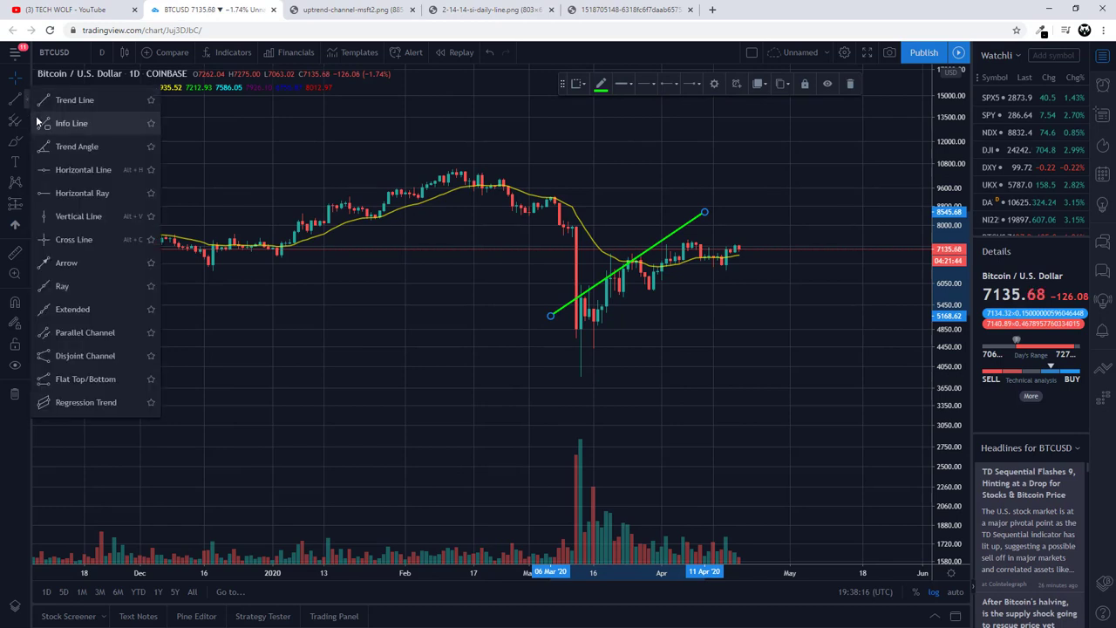
click(58, 99)
click(575, 355)
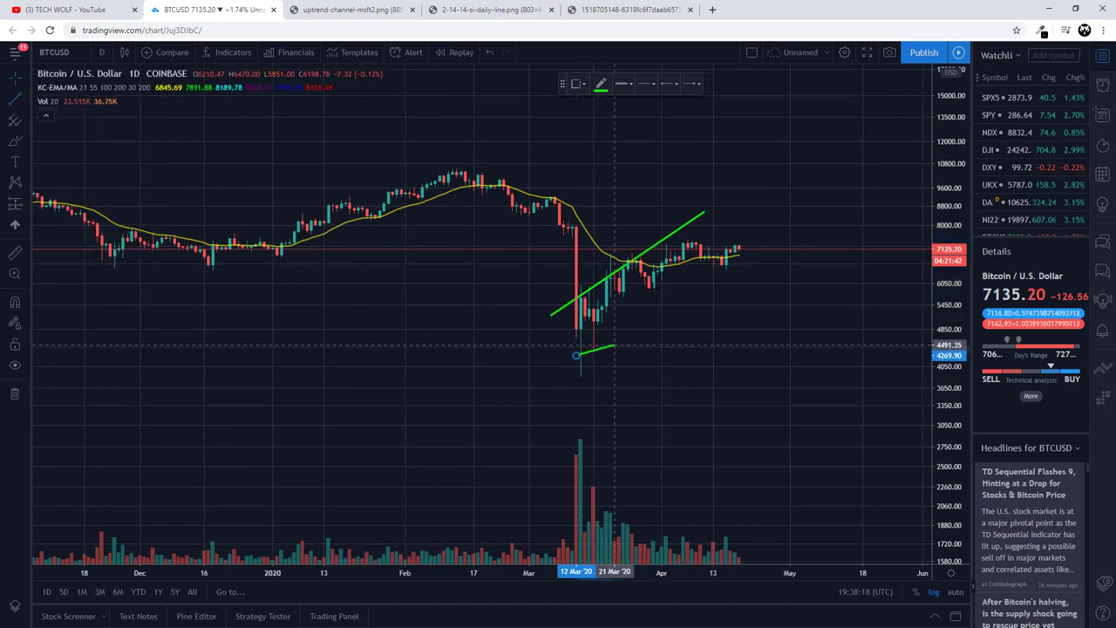
click(731, 231)
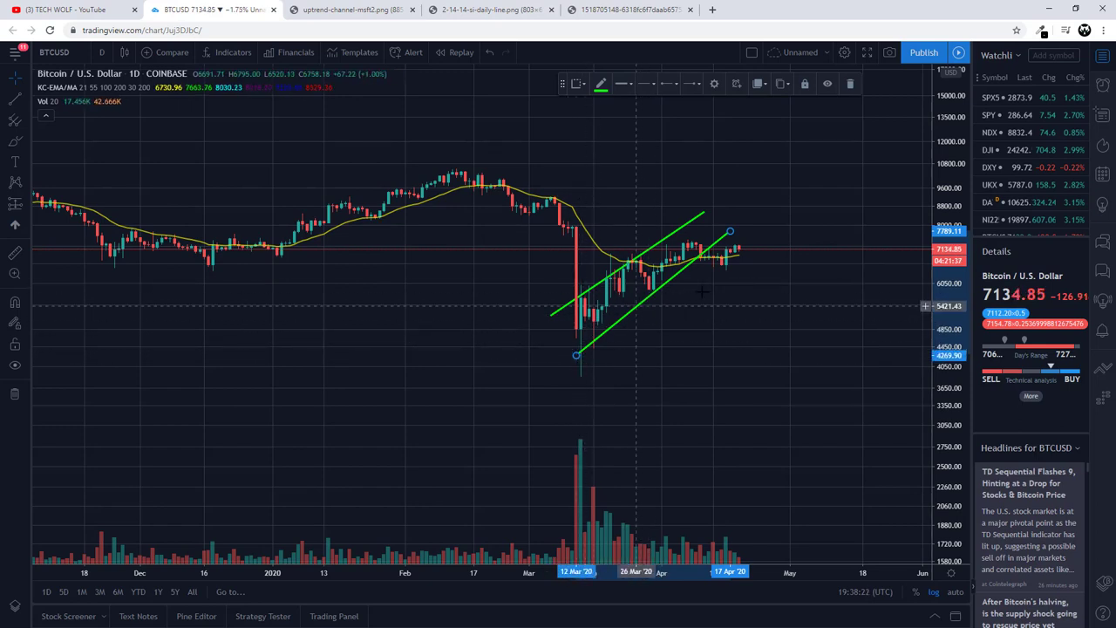
- Draw a nearly horizontal trend line above the April consolidation from about 7281 on 12 April 2020 to about 7302 on 7 May 2020
click(29, 100)
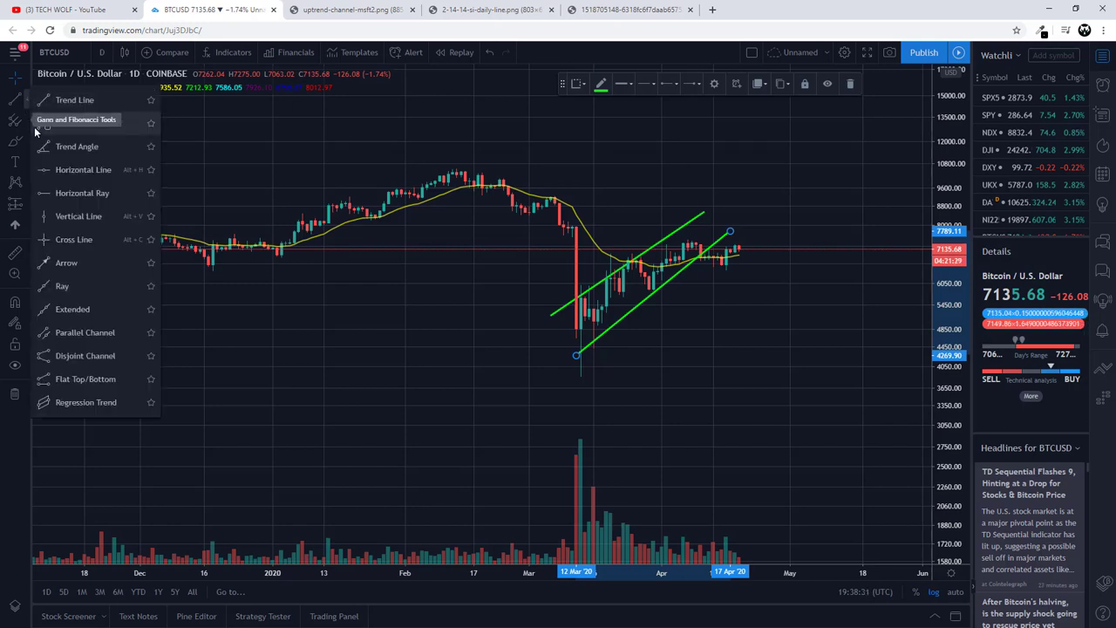
click(69, 101)
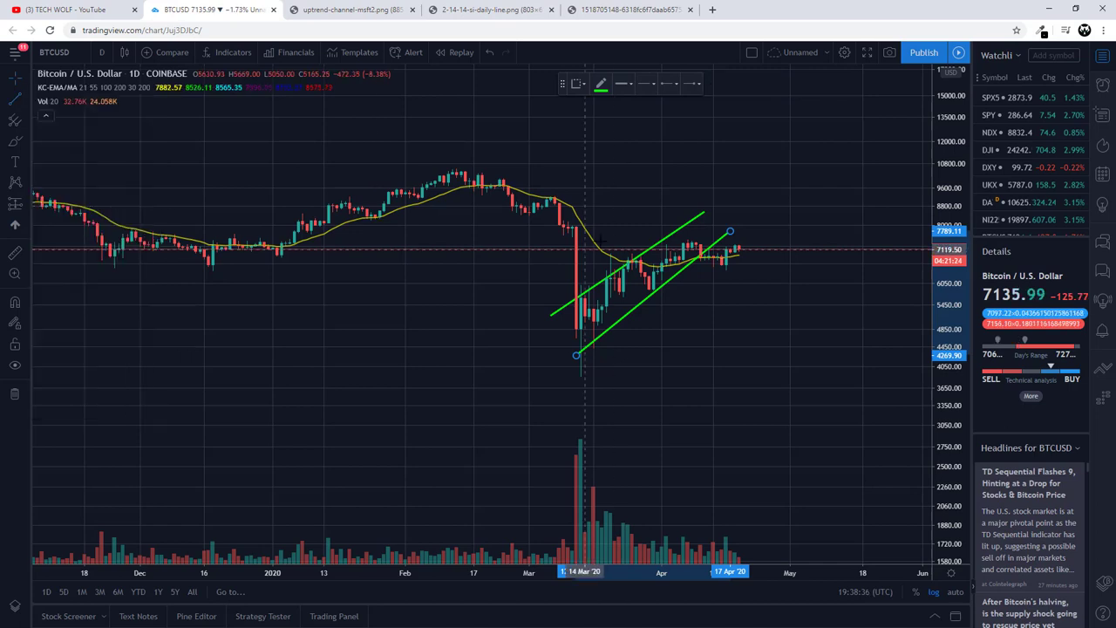
click(711, 244)
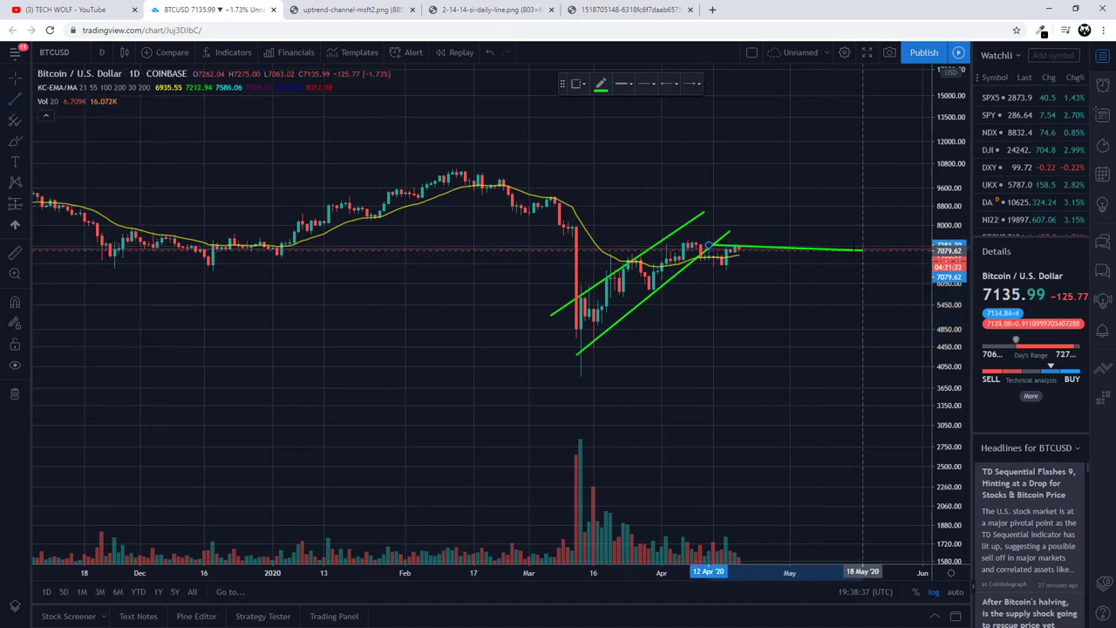
click(815, 245)
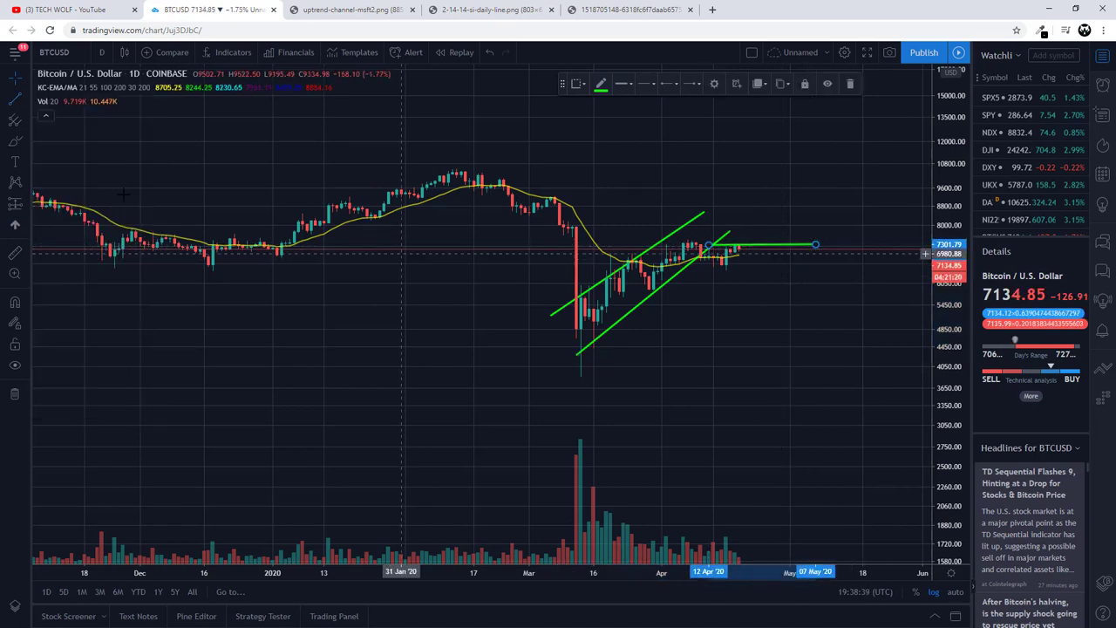
- Draw a trend line below the April consolidation from about 6581 on 7 April 2020 to about 6731 on 10 May 2020
click(29, 101)
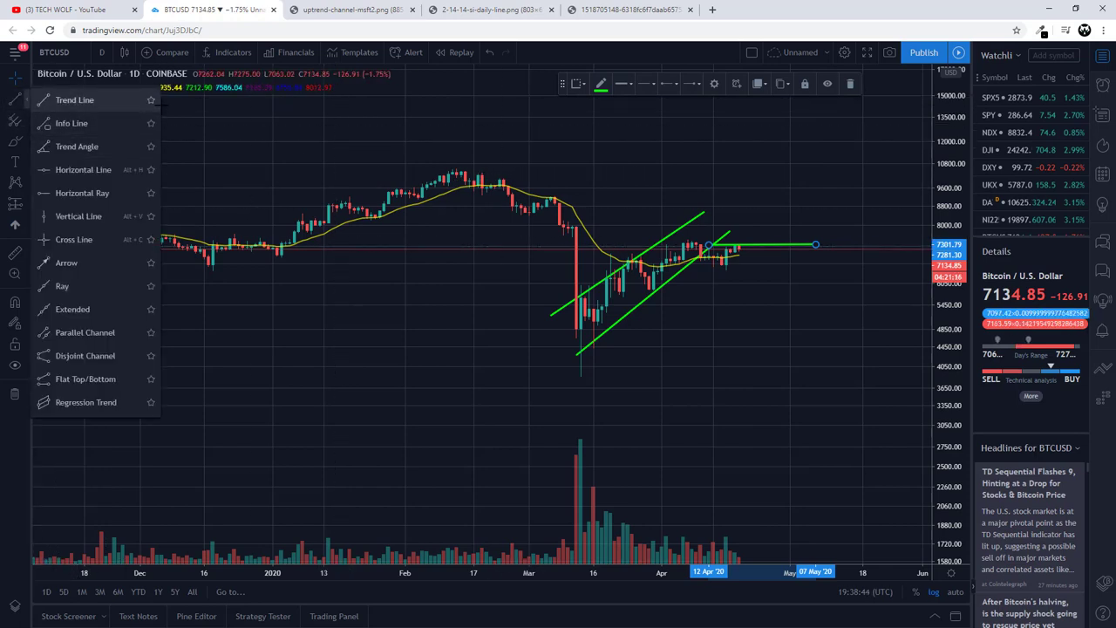
click(75, 99)
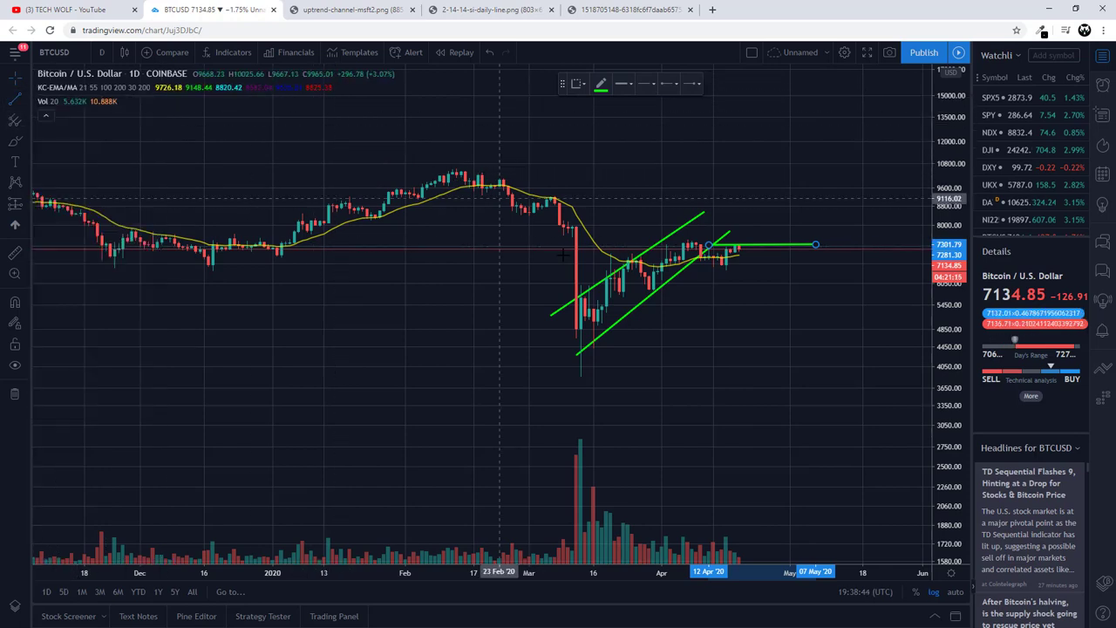
click(689, 264)
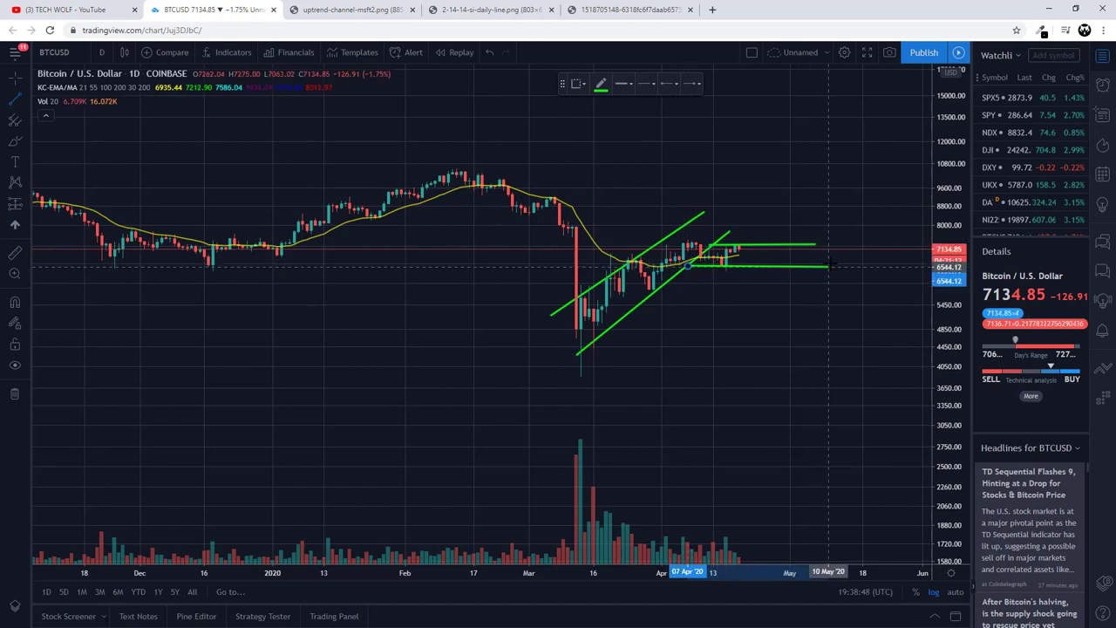
click(826, 260)
- Lower the ends of the consolidation's lower trend line to about 6526 on 7 April 2020 and about 6622 on 10 May 2020
scroll(948, 262, up, 4)
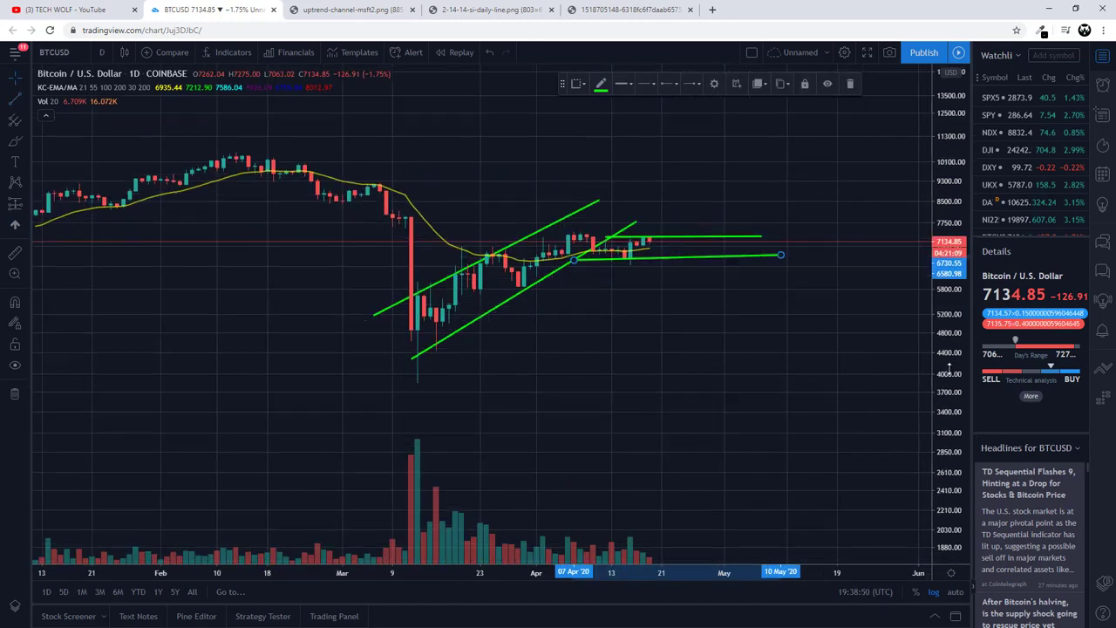
scroll(948, 260, up, 2)
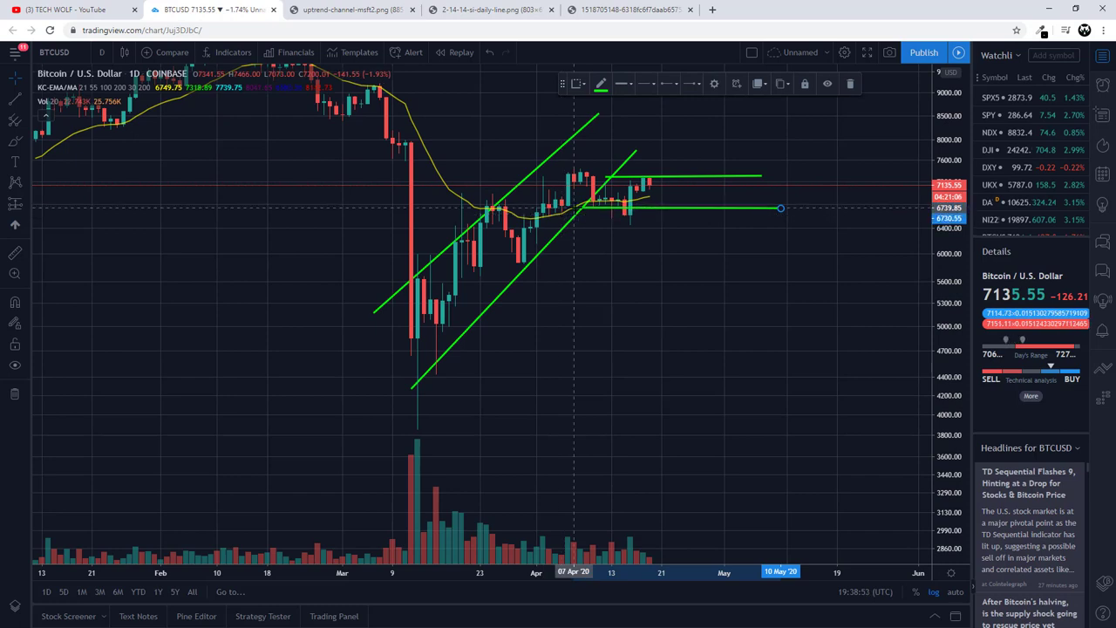
drag(579, 216, 573, 219)
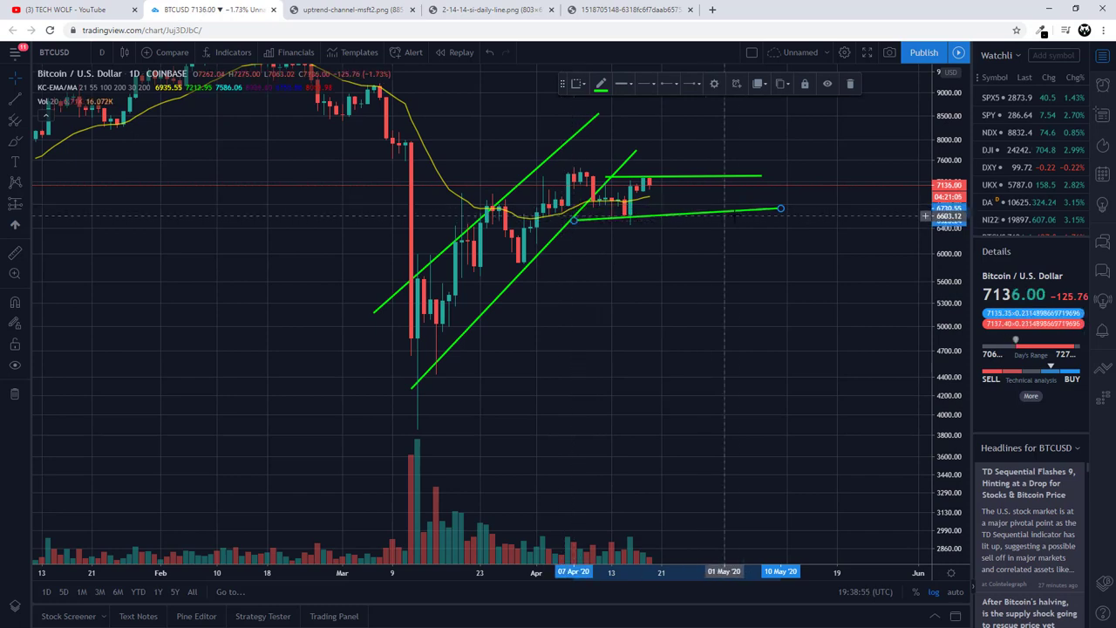
drag(780, 209, 780, 215)
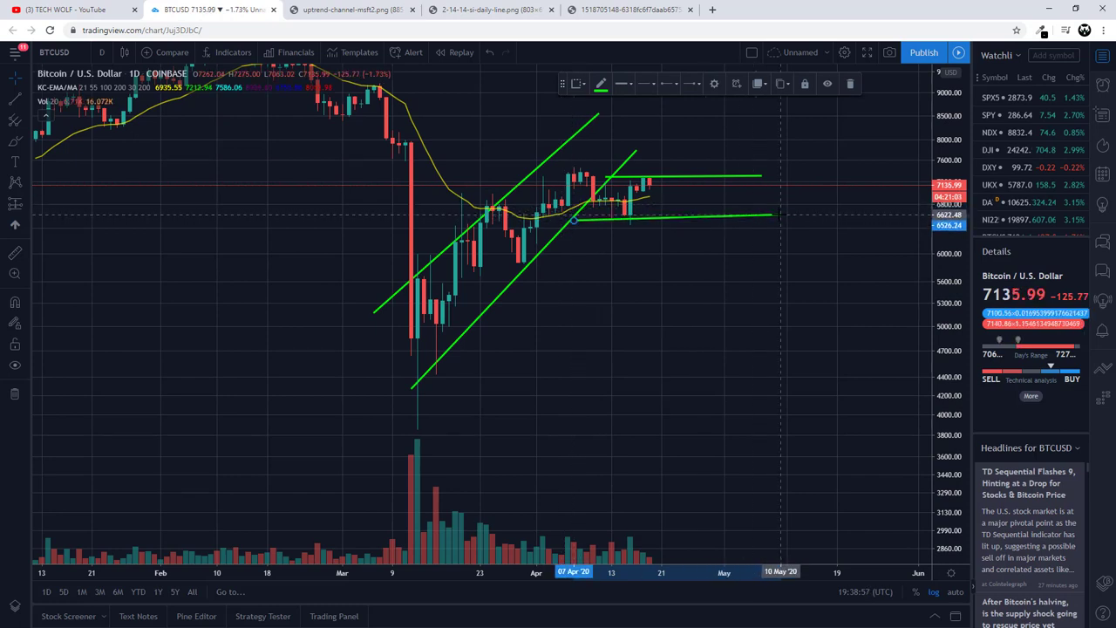
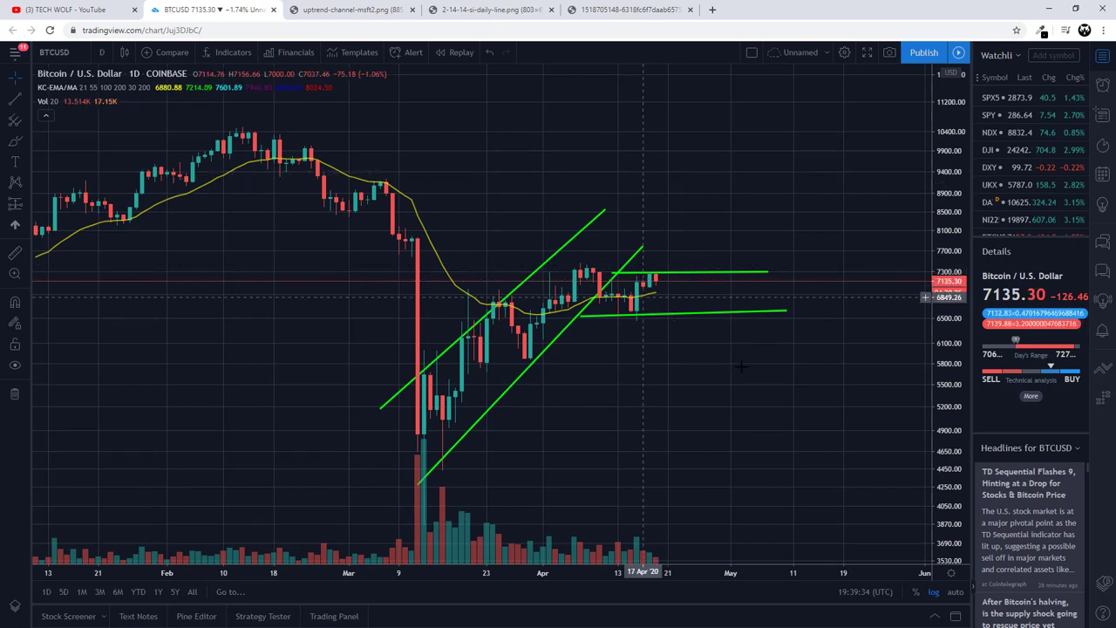
- Place a horizontal line at about 7477, just above the April 2020 highs
drag(959, 440, 941, 348)
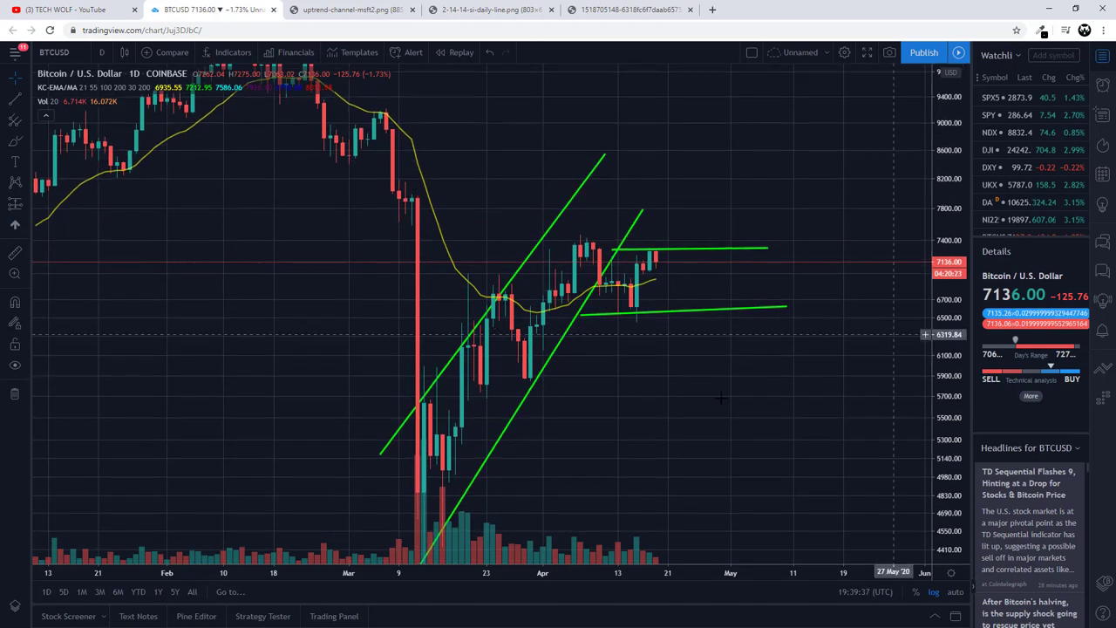
click(28, 101)
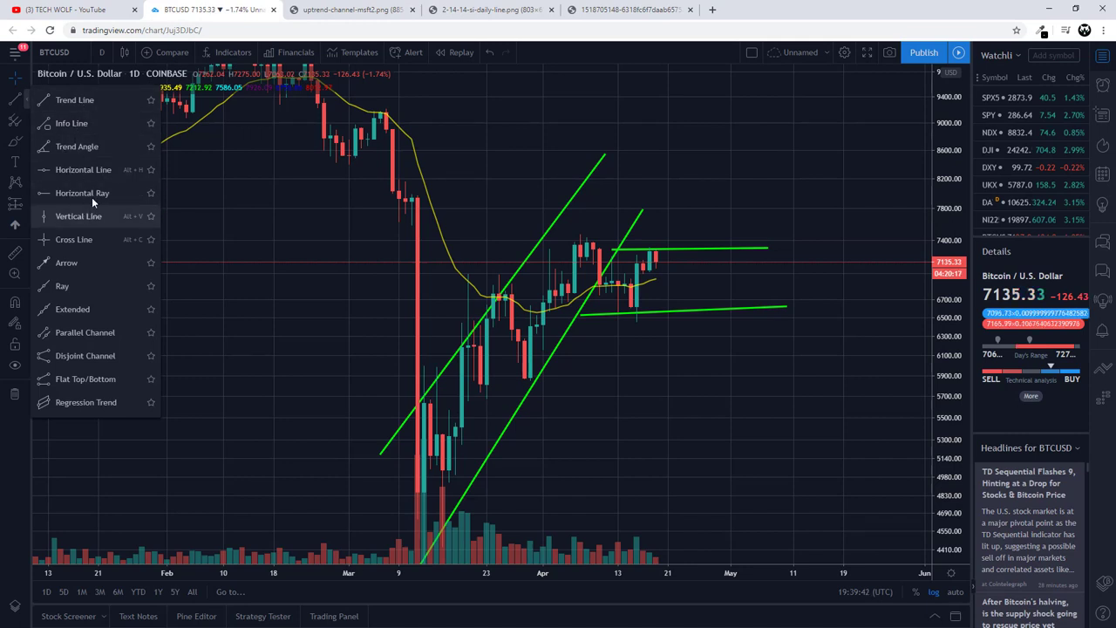
click(92, 170)
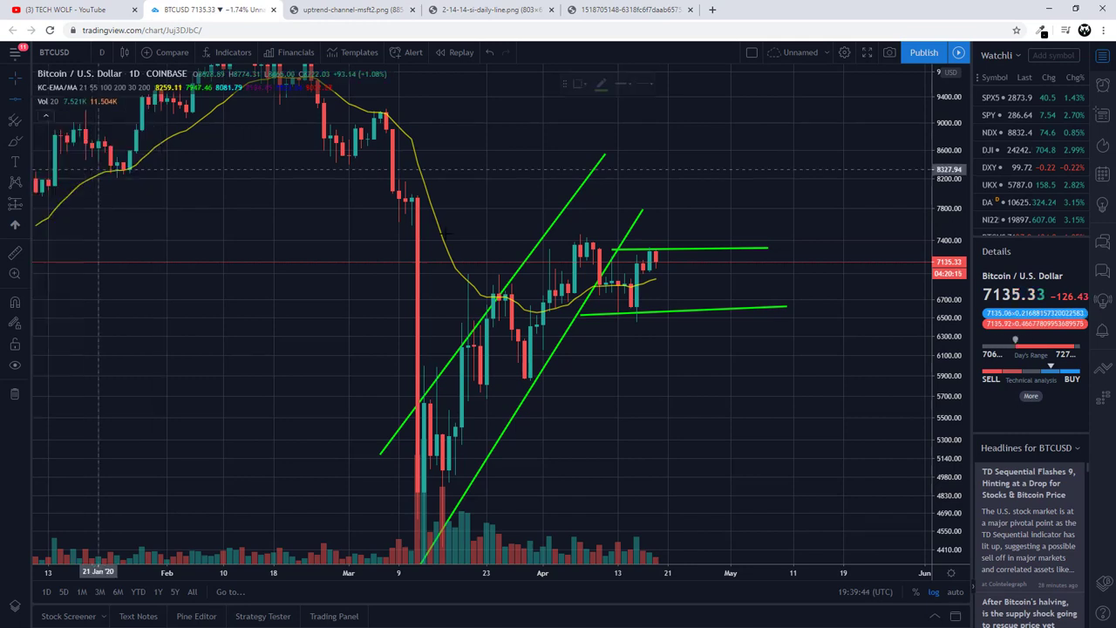
click(526, 234)
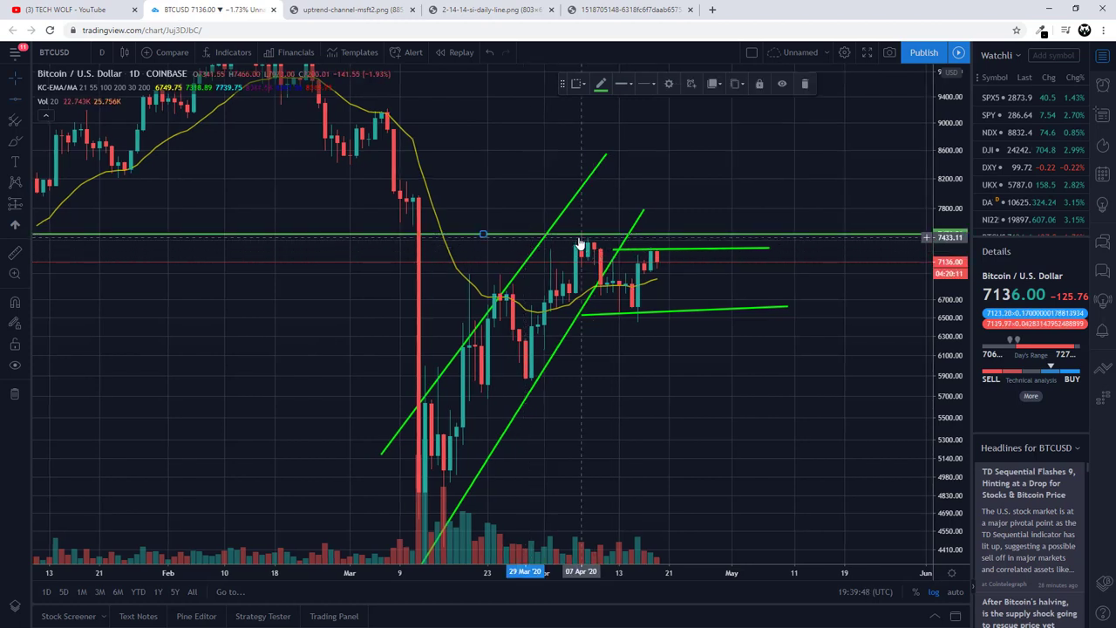
- Sketch freehand downward price paths out of the April range, falling to about 5389 on 9 May and about 4560 on 28 May 2020
scroll(523, 244, up, 3)
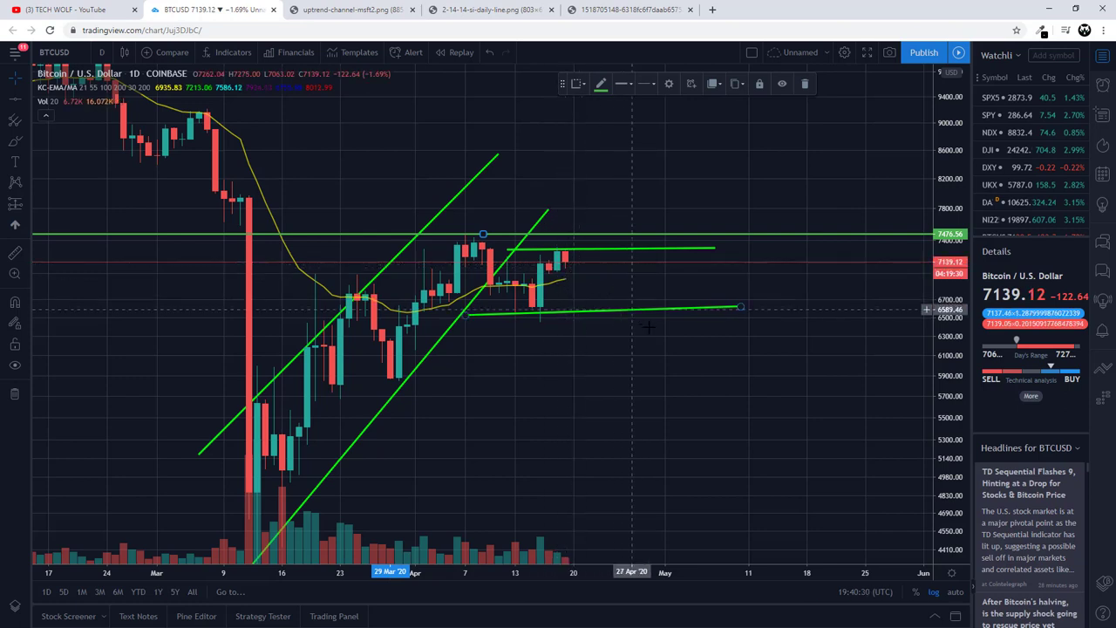
mouse_move(536, 281)
mouse_down()
mouse_move(672, 304)
mouse_move(733, 428)
mouse_up()
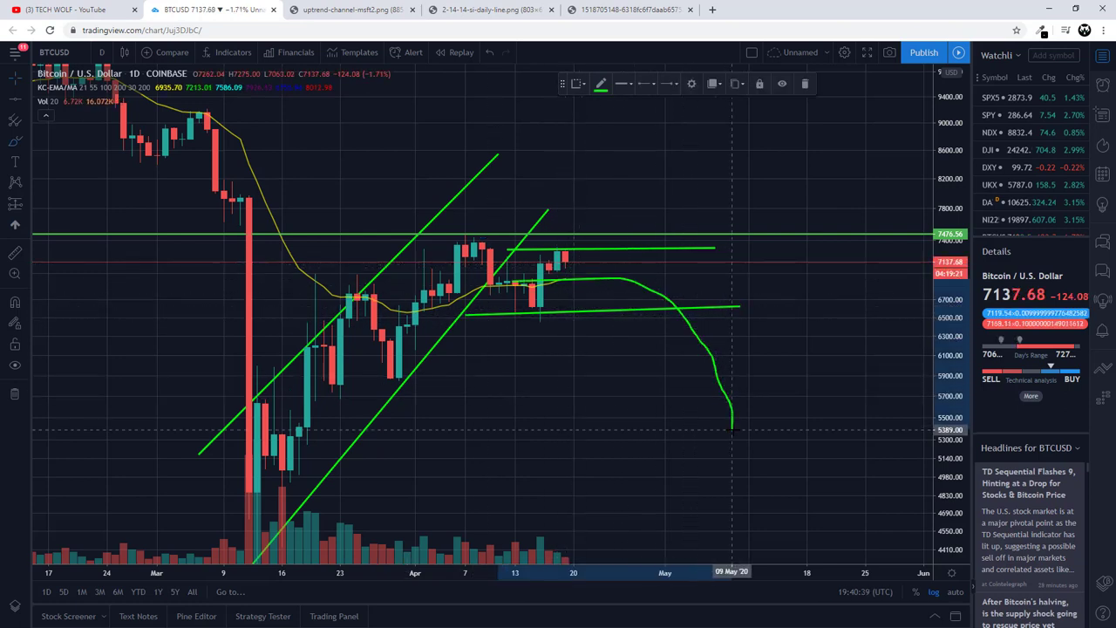
mouse_move(576, 296)
mouse_down()
mouse_move(631, 272)
mouse_move(795, 452)
mouse_move(780, 366)
mouse_move(833, 460)
mouse_move(891, 530)
mouse_up()
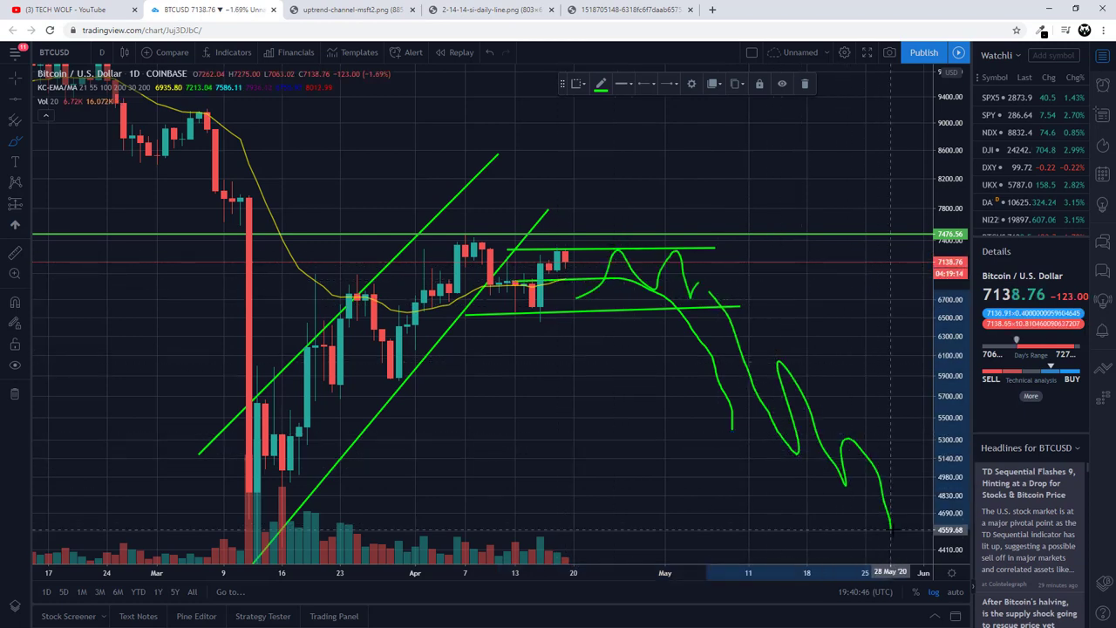
- Undo the freehand price path strokes
key(ctrl)
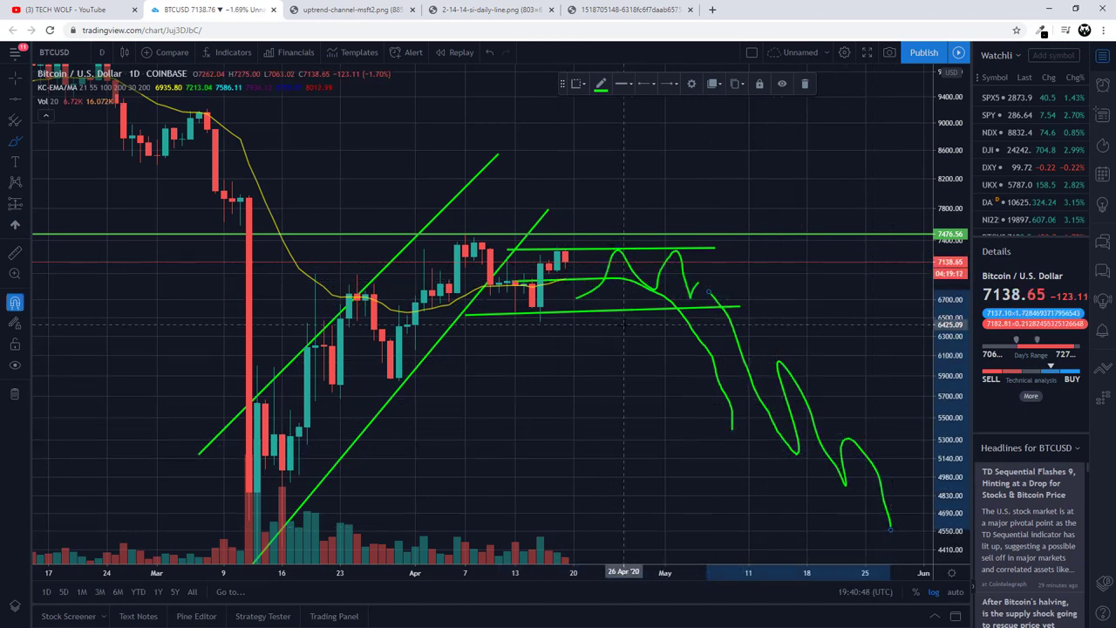
key(ctrl+z)
key(ctrl+z)
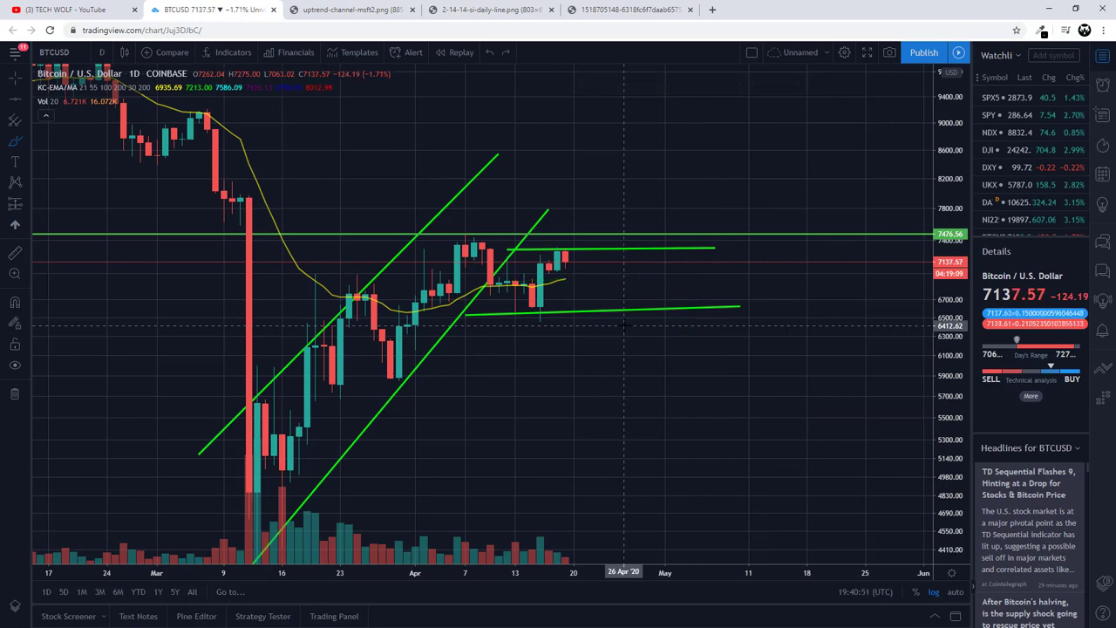
- Compare the BTCUSD daily chart from January to April 2020 with the diagram of accumulation, mark up, distribution and mark down phases
scroll(624, 324, down, 2)
drag(956, 185, 965, 347)
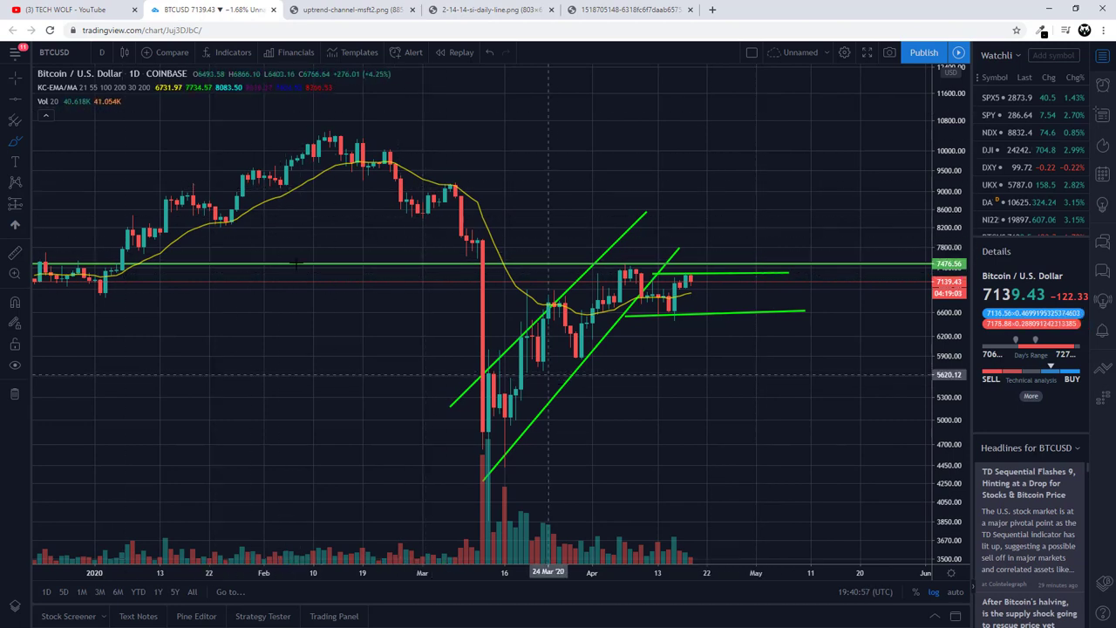
click(622, 10)
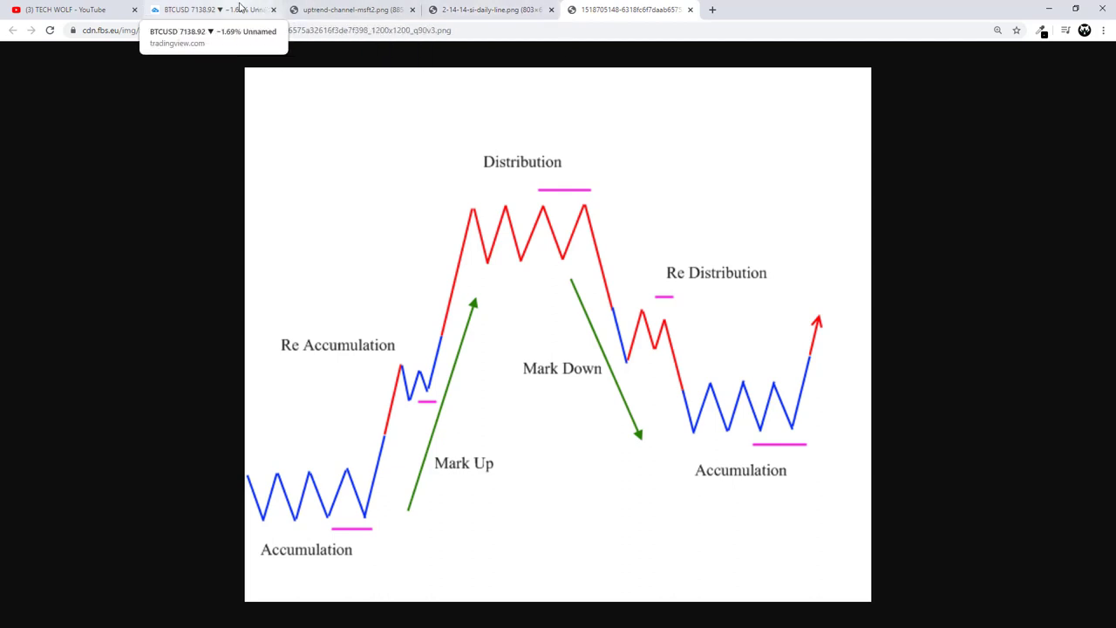
click(239, 8)
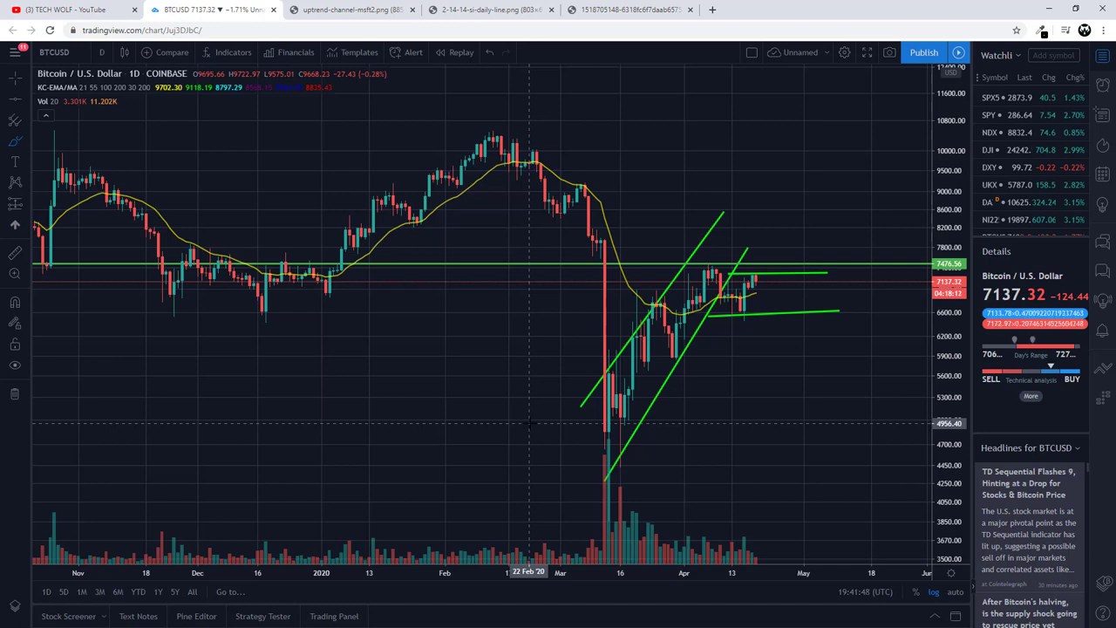
scroll(530, 422, up, 3)
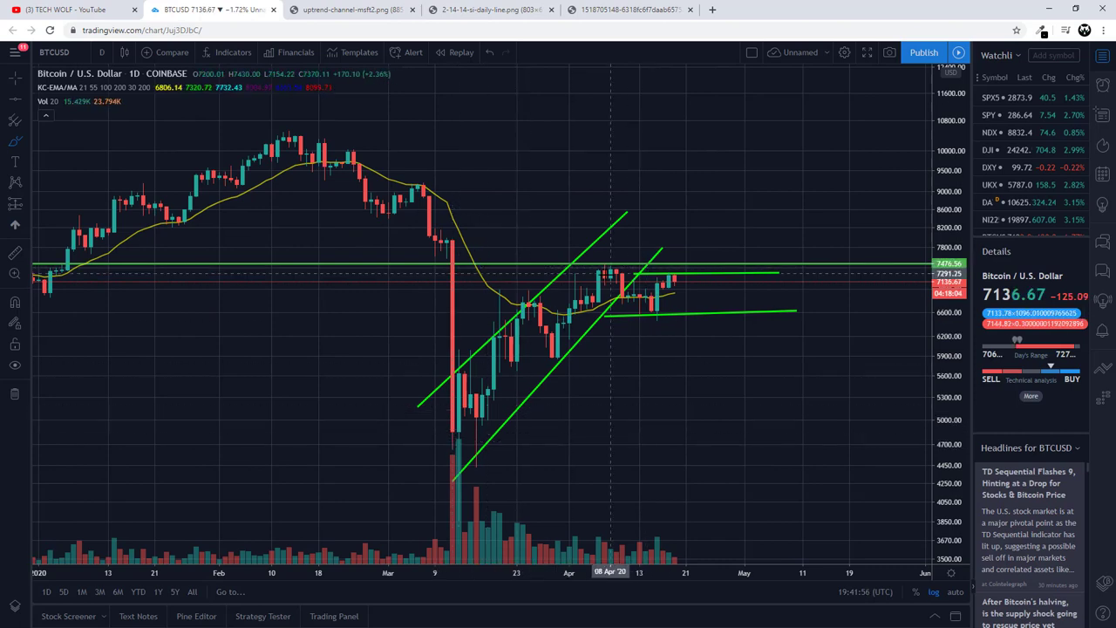
click(627, 8)
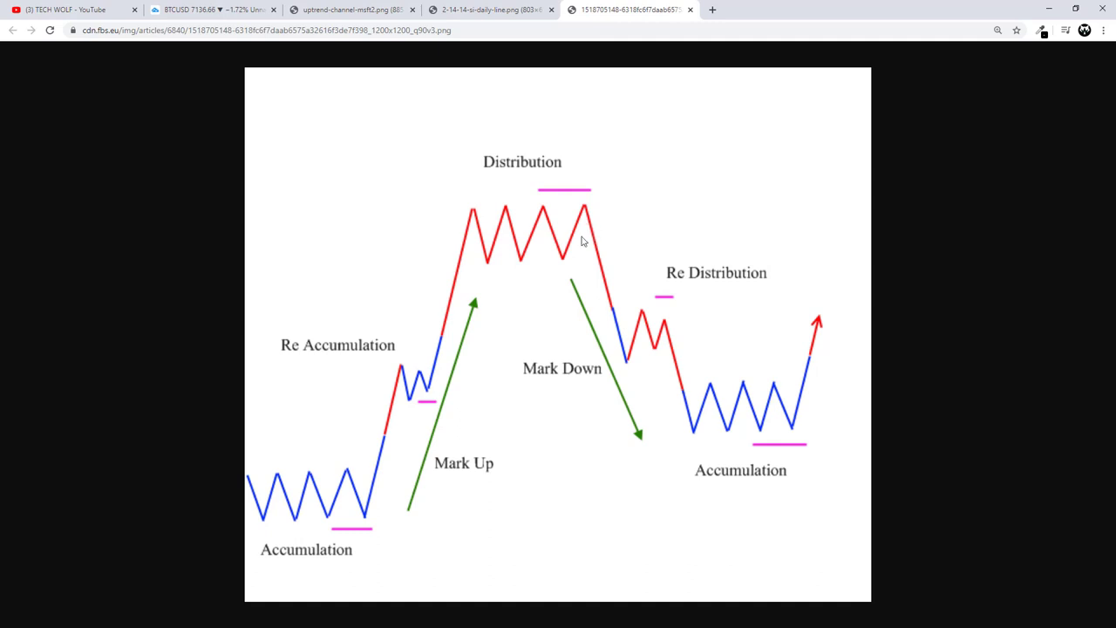